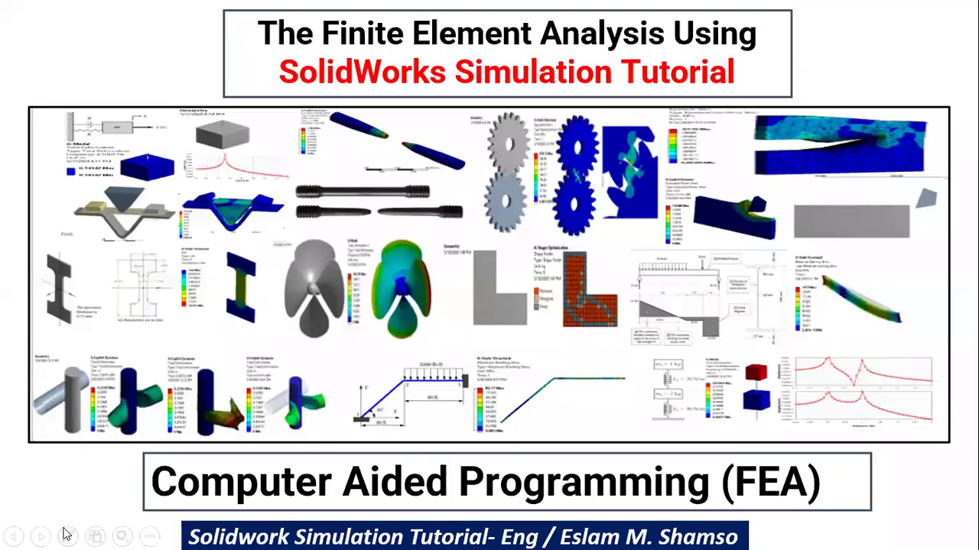
Switch the slideshow pointer to Laser Pointer and advance to the About the Instructor slide
left_click(67, 536)
left_click(82, 398)
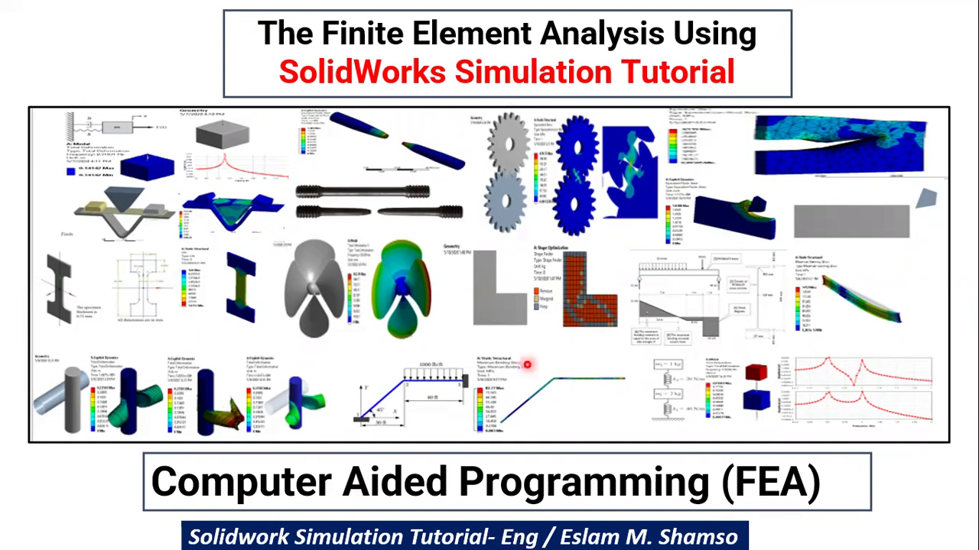
key("Right")
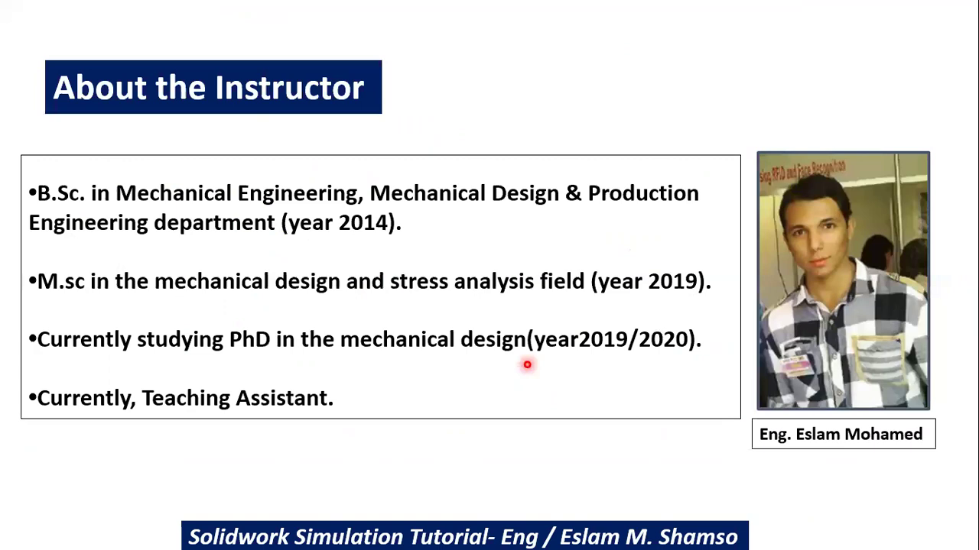
Advance through the References slide to the 'A simple bracket' tutorial slide
key("Right")
key("Right")
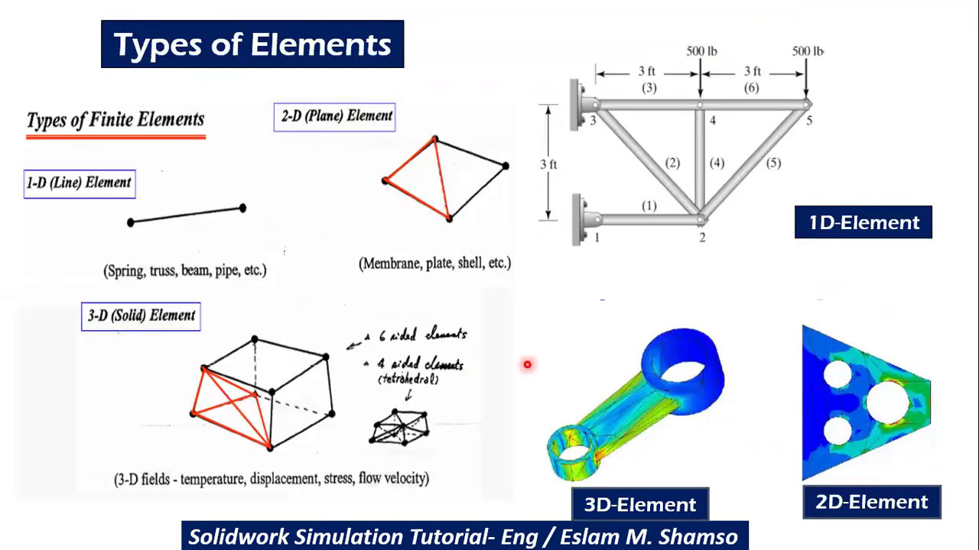
key("Right")
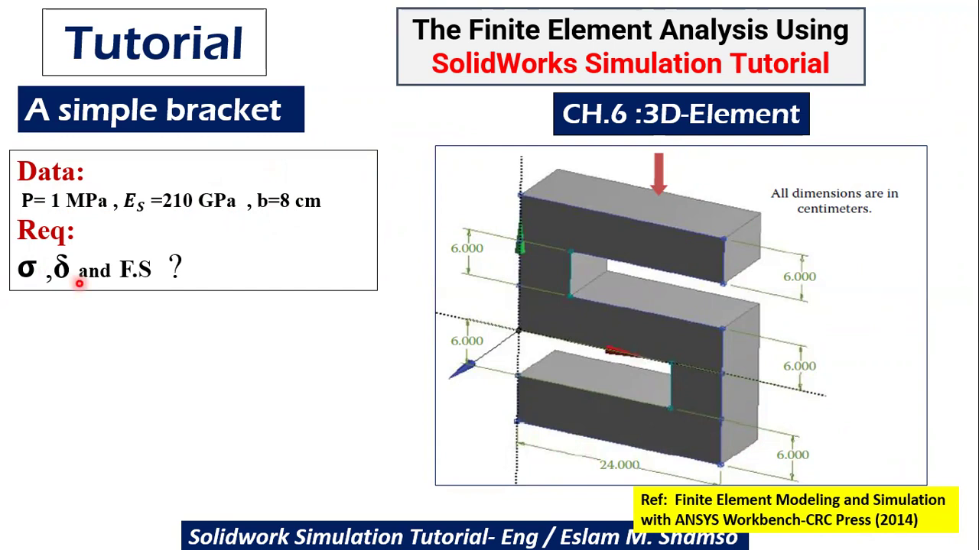
Reveal the von Mises and factor-of-safety formulas, end the show, and deselect the text box
key("Right")
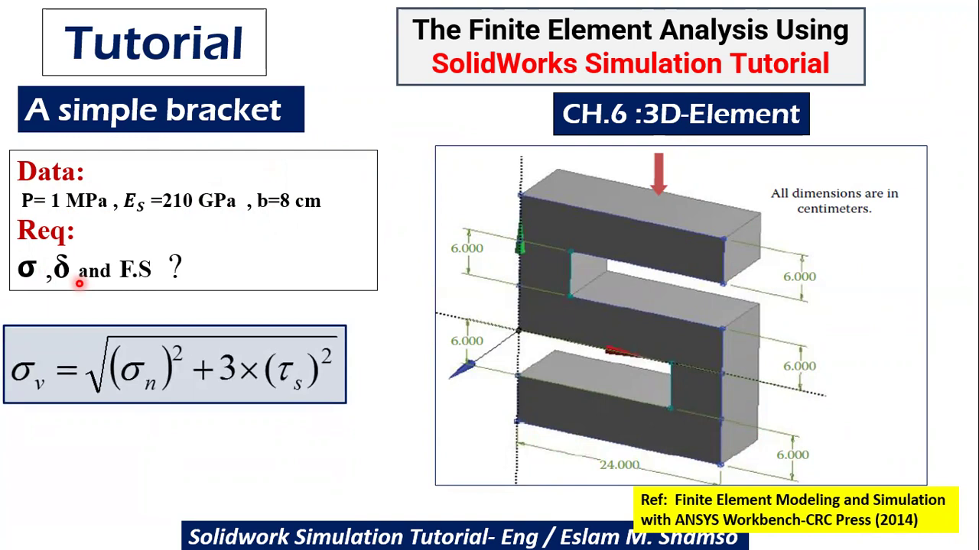
key("Right")
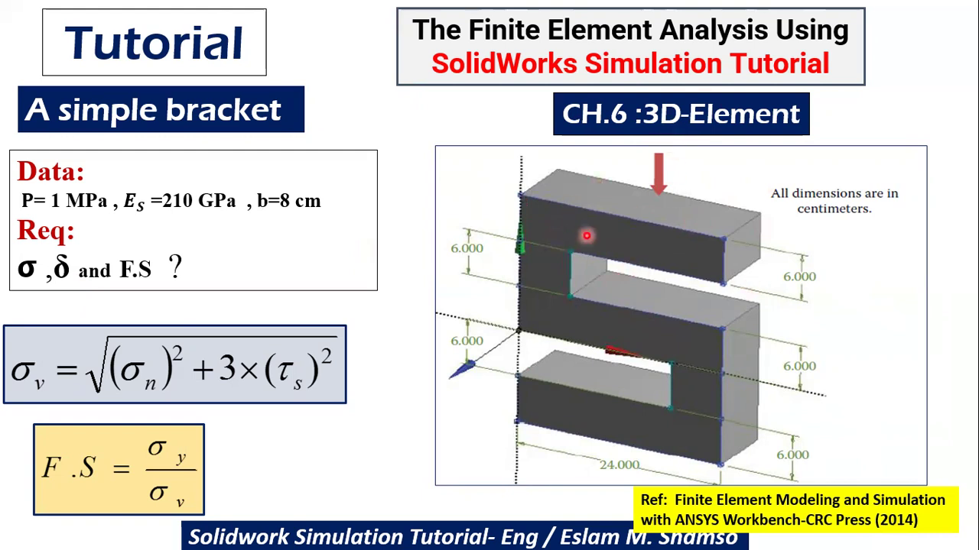
right_click(587, 240)
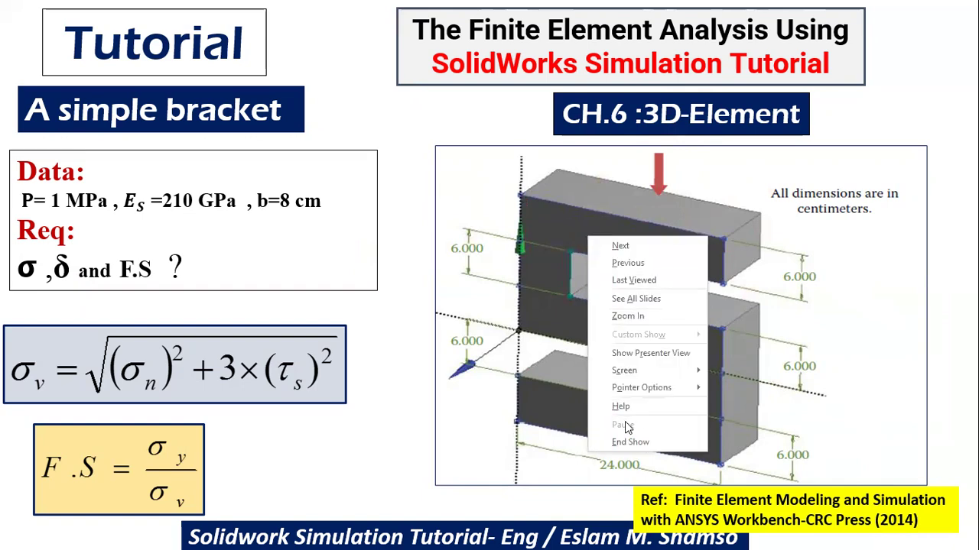
left_click(623, 443)
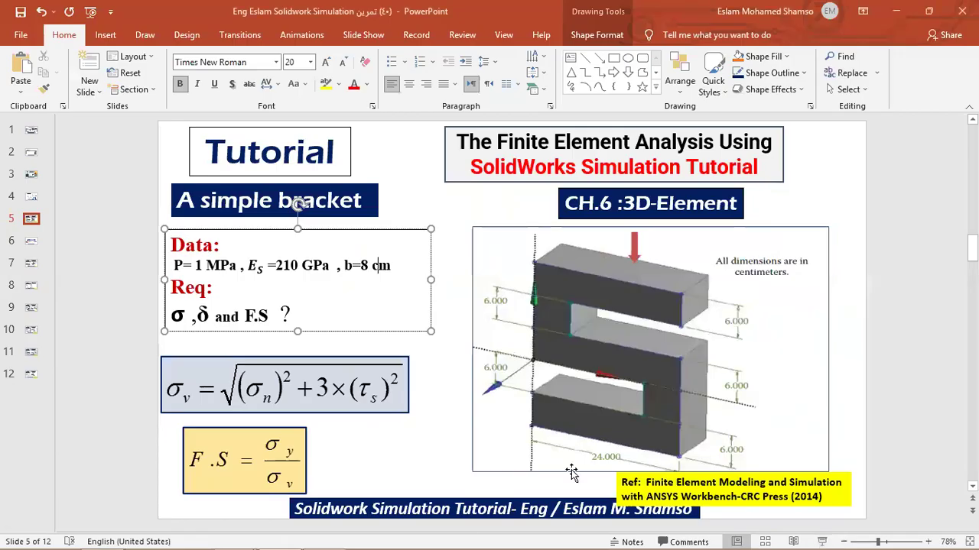
left_click(444, 461)
Bring up the 'solid simulation bracket' part in SOLIDWORKS in isometric view
mouse_move(324, 541)
left_click(340, 535)
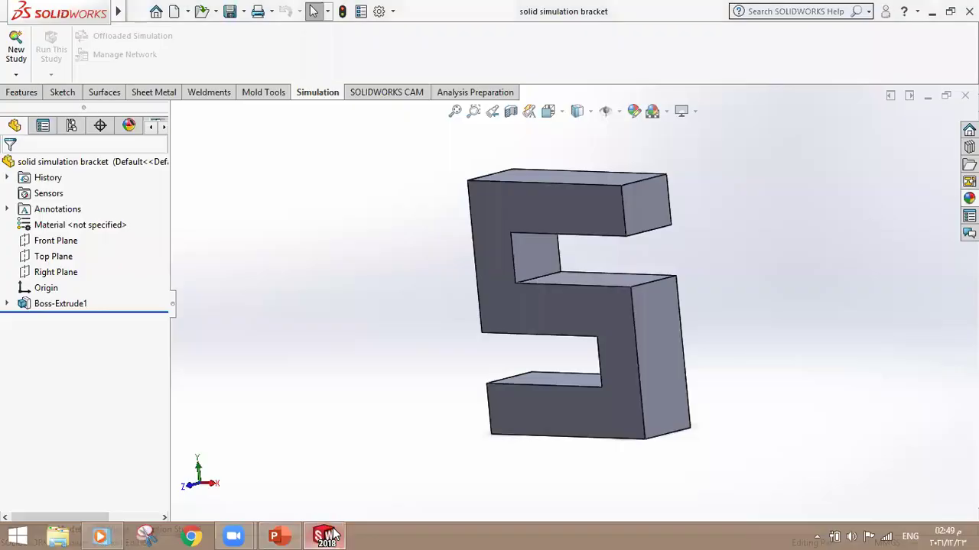
left_click(547, 111)
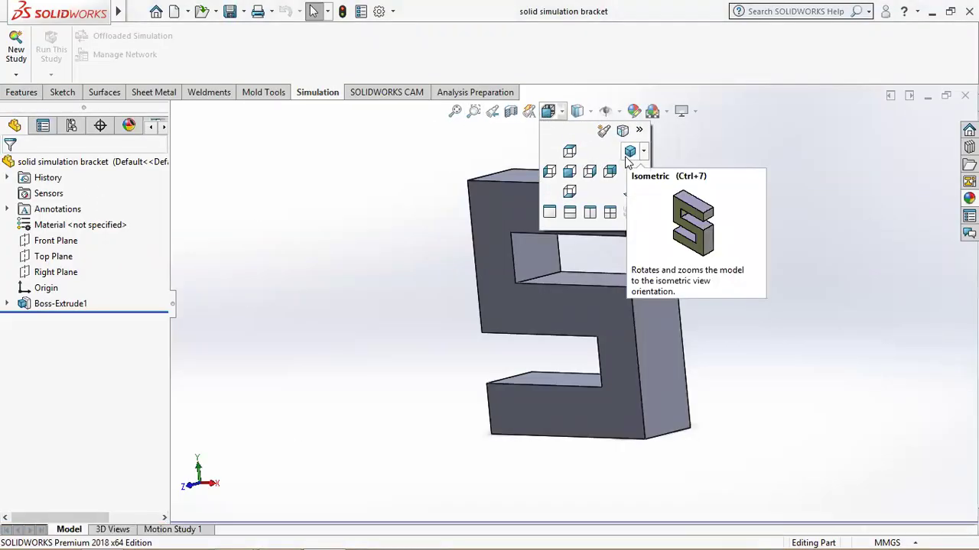
left_click(628, 153)
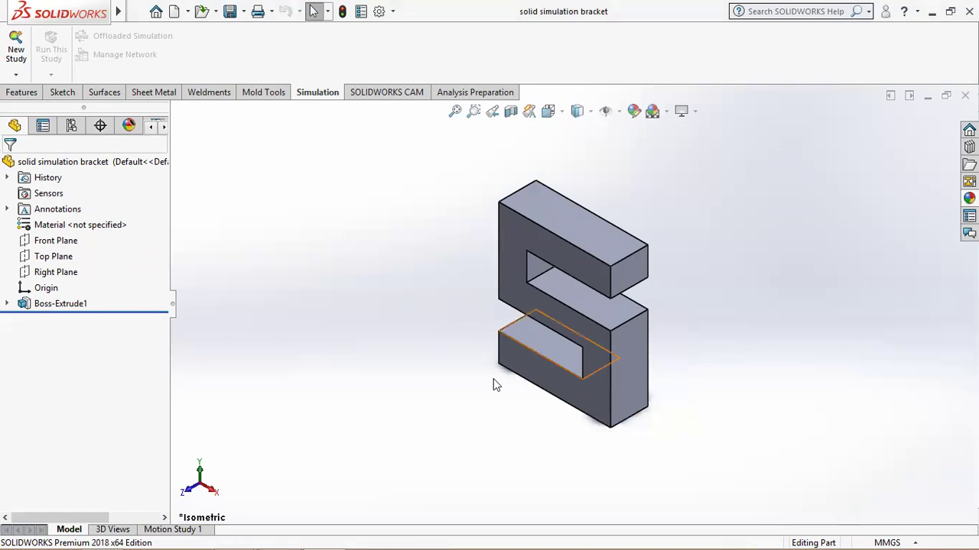
Review the Boss-Extrude1 sketch's 240 and 60 mm dimensions from the front, then return to the solid
left_click(66, 305)
right_click(60, 302)
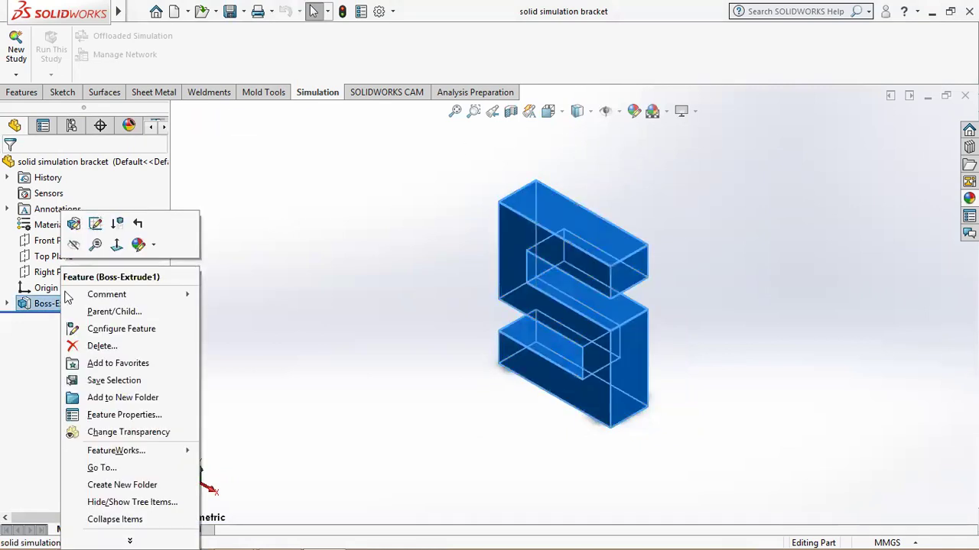
key("Escape")
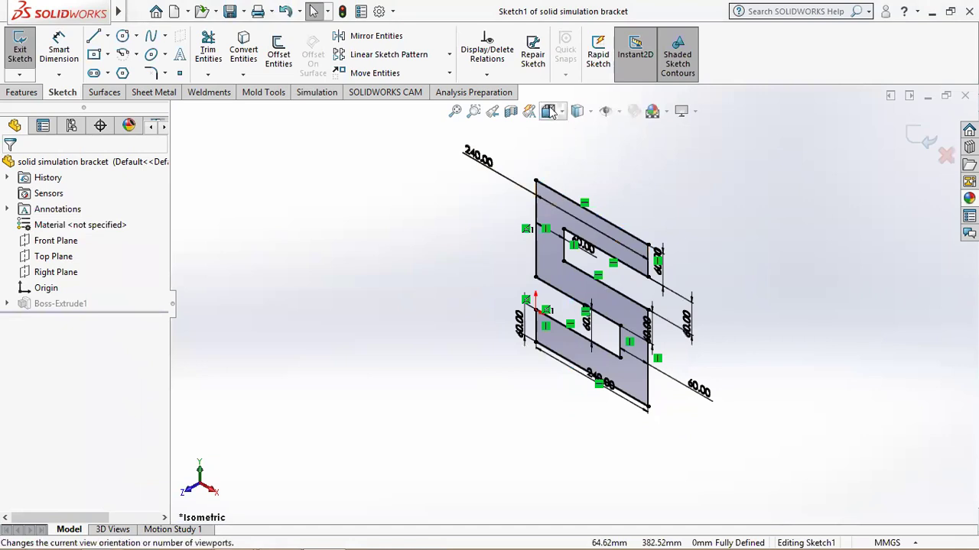
left_click(548, 111)
left_click(570, 171)
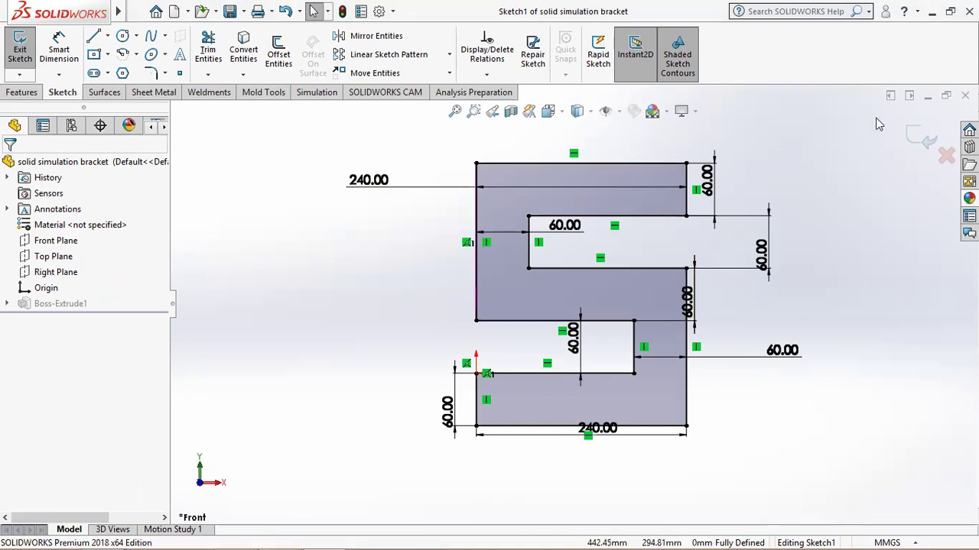
key("ctrl+b")
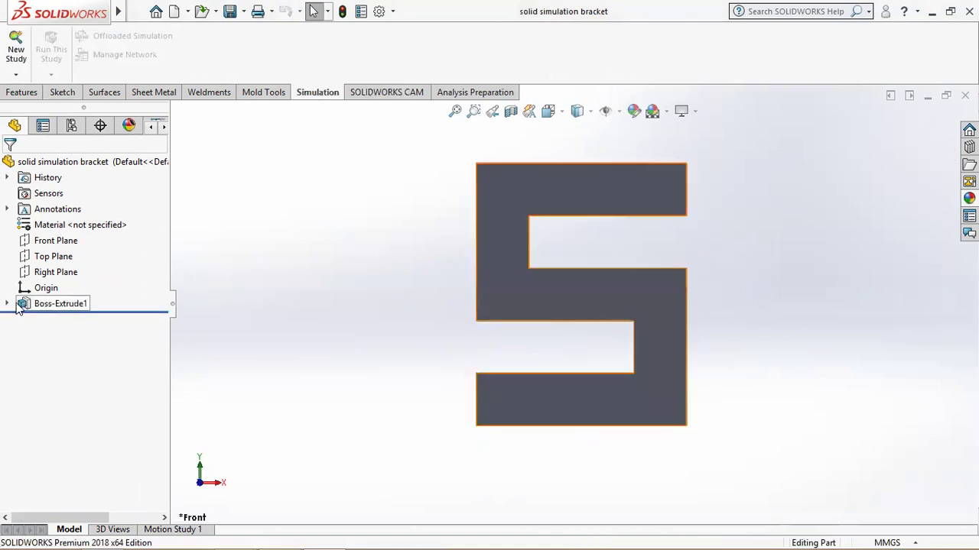
Return the bracket to isometric view and start a new Static study named Static 1
left_click(60, 306)
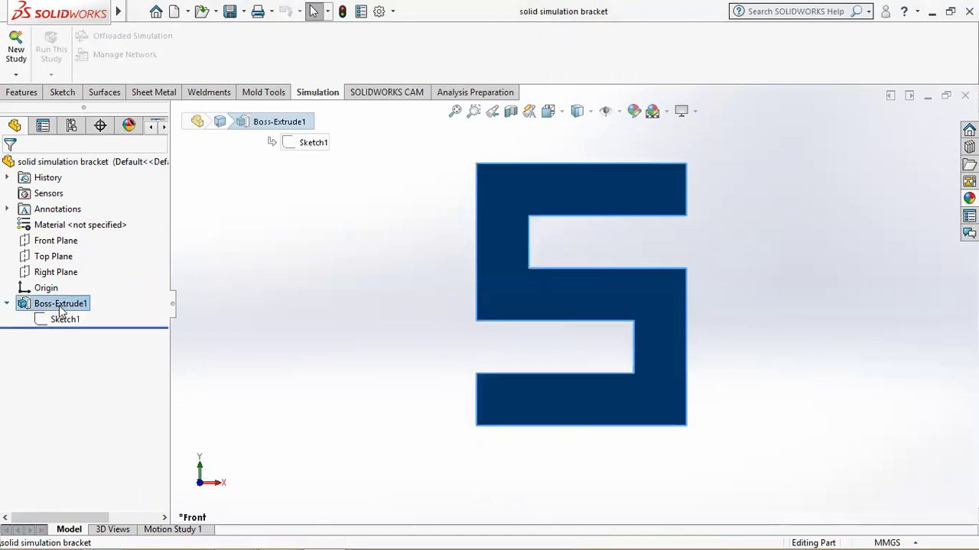
left_click(546, 114)
left_click(627, 154)
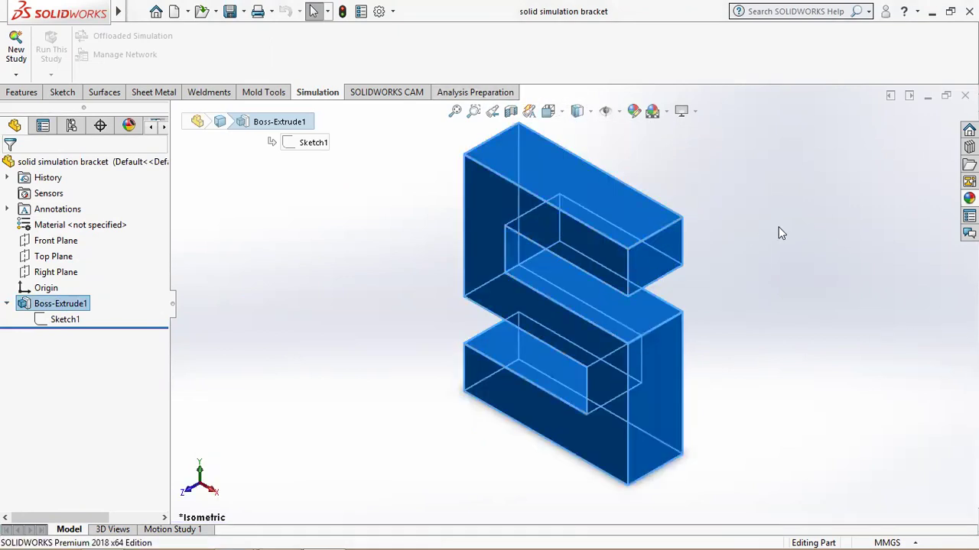
left_click(780, 234)
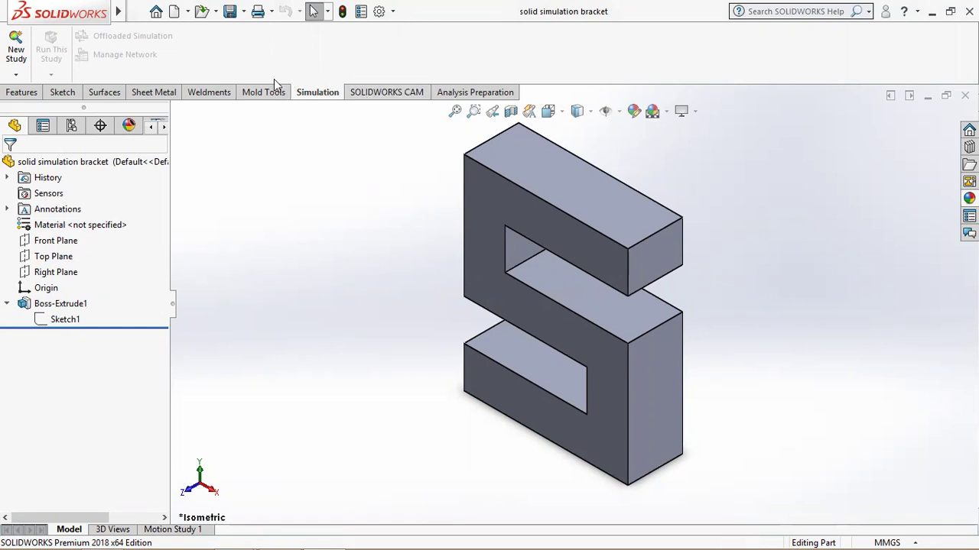
left_click(16, 50)
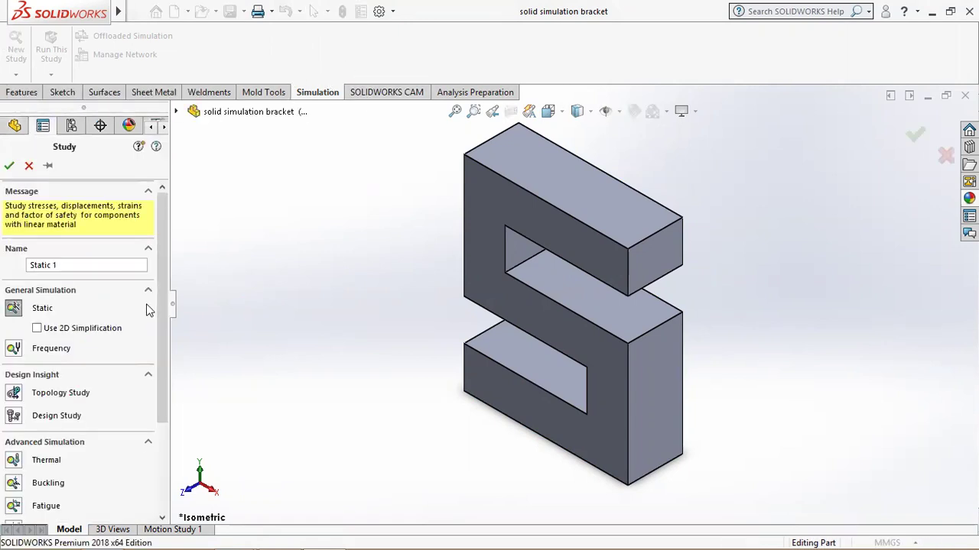
Create the Static 1 study and apply Alloy Steel to the bracket part
left_click(10, 166)
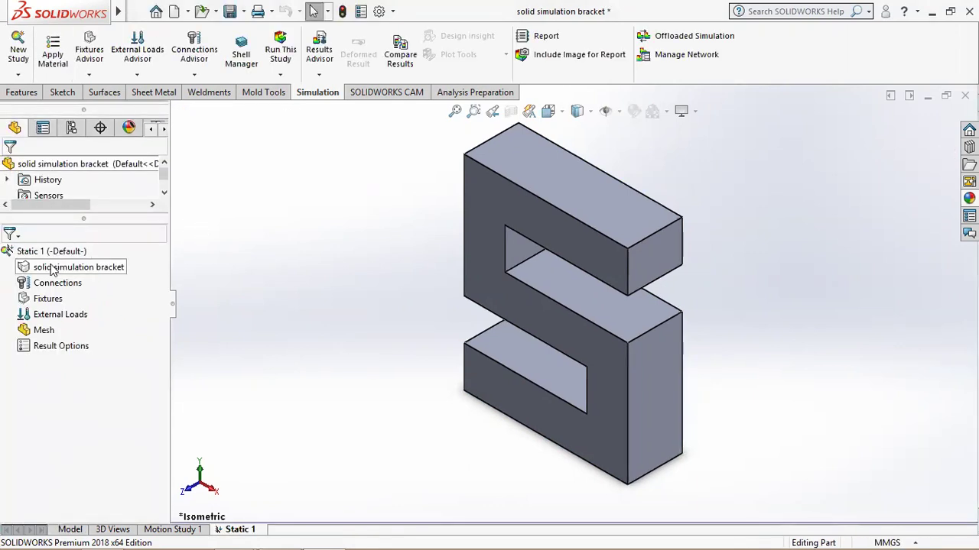
right_click(52, 270)
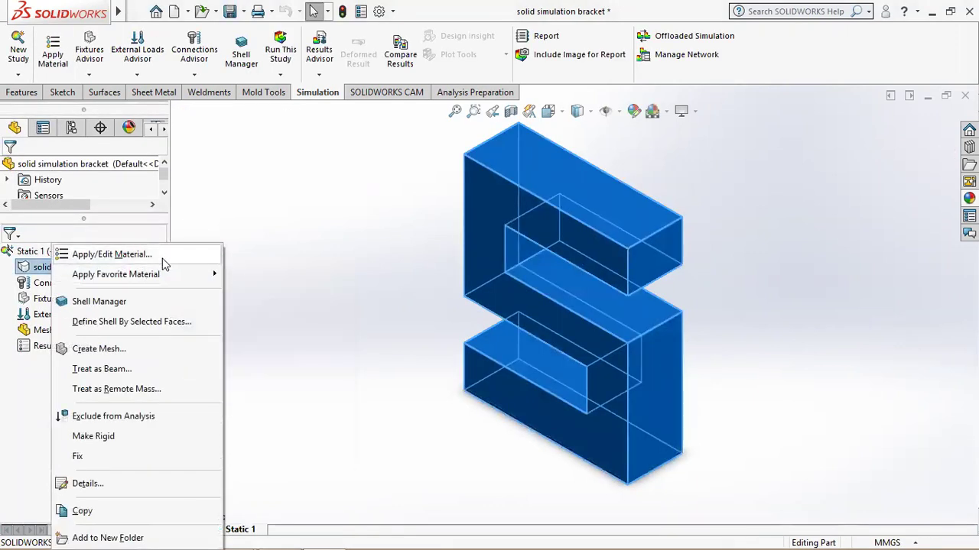
left_click(111, 254)
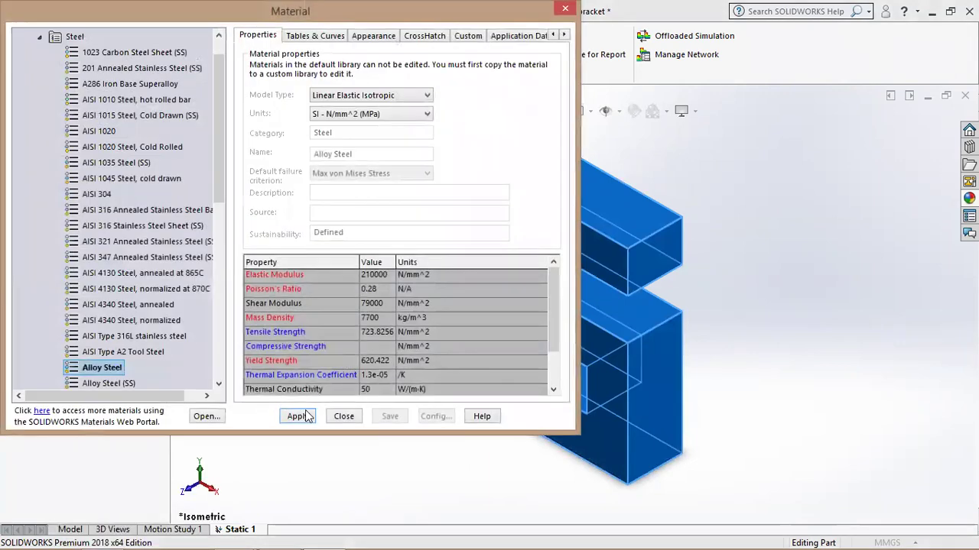
left_click(299, 416)
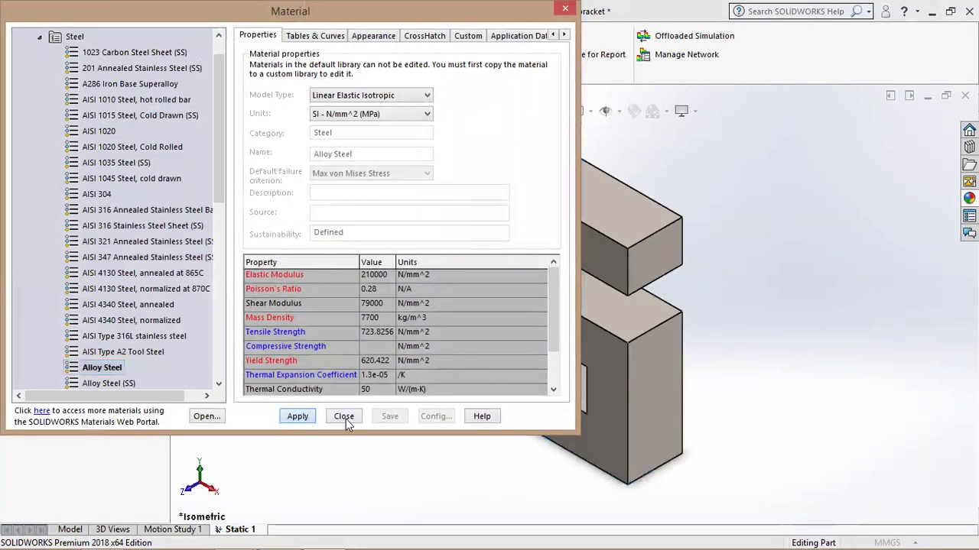
left_click(345, 417)
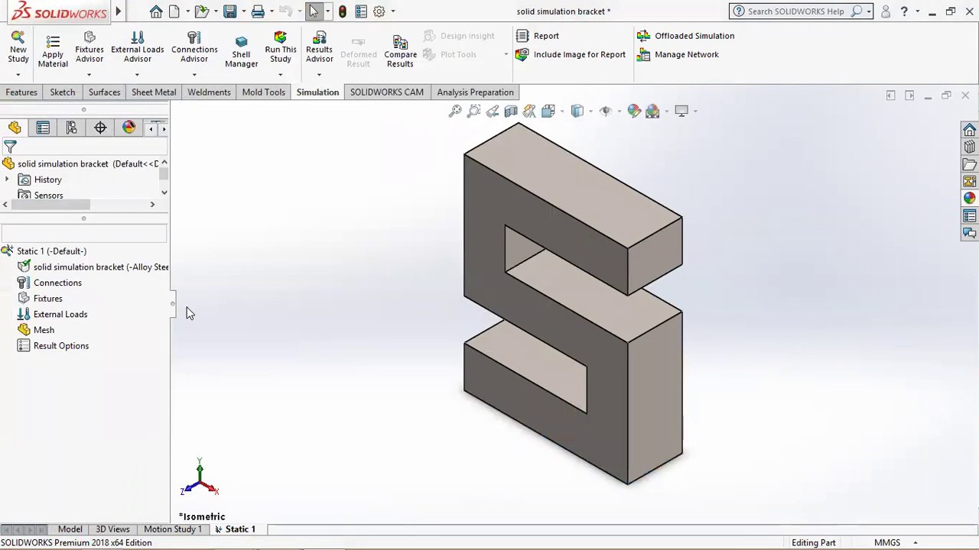
Fix the bracket's bottom face with a Fixed Geometry restraint (Fixed-1)
right_click(48, 299)
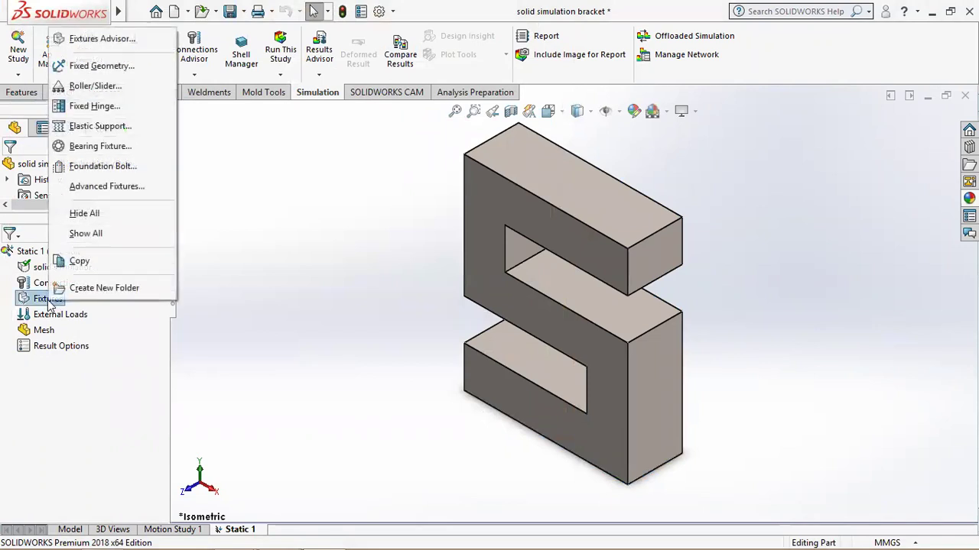
left_click(111, 67)
middle_click_drag(432, 379, 445, 245)
left_click(606, 442)
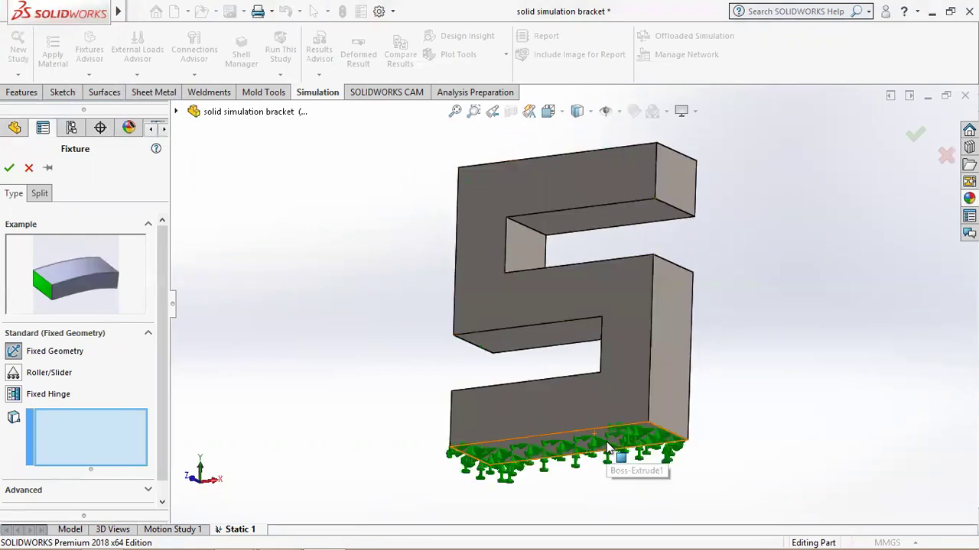
left_click(9, 167)
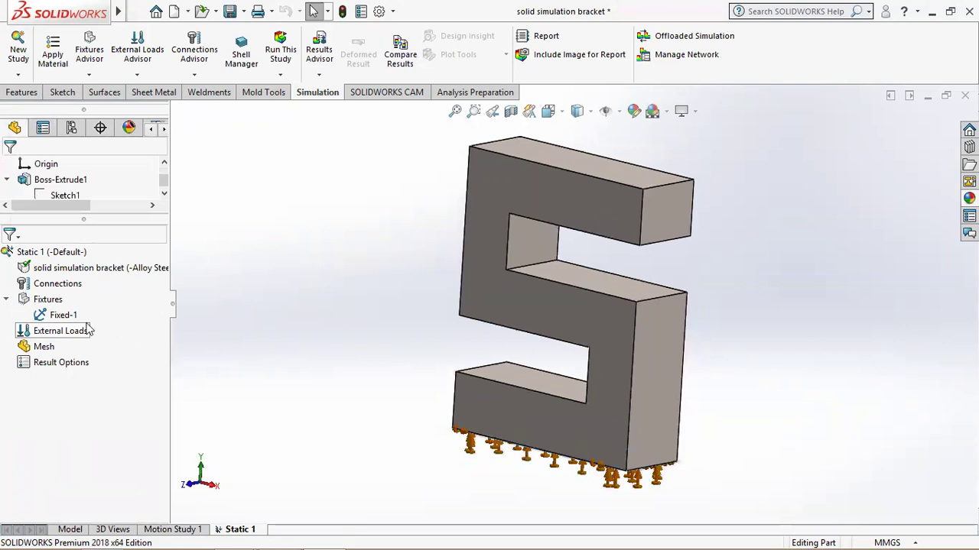
Apply a 1 N/mm^2 pressure normal to the bracket's top face (Pressure-1)
right_click(50, 333)
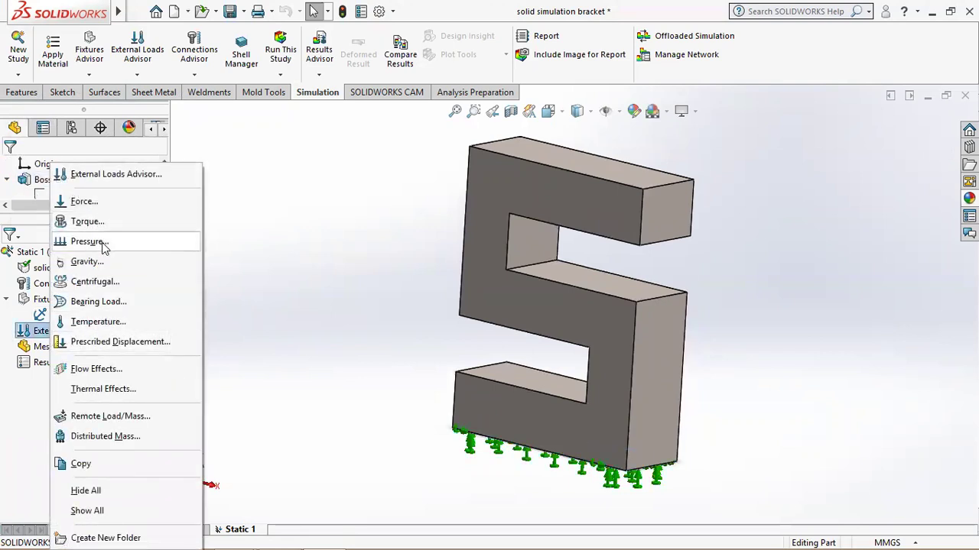
left_click(426, 186)
middle_click_drag(291, 312, 529, 199)
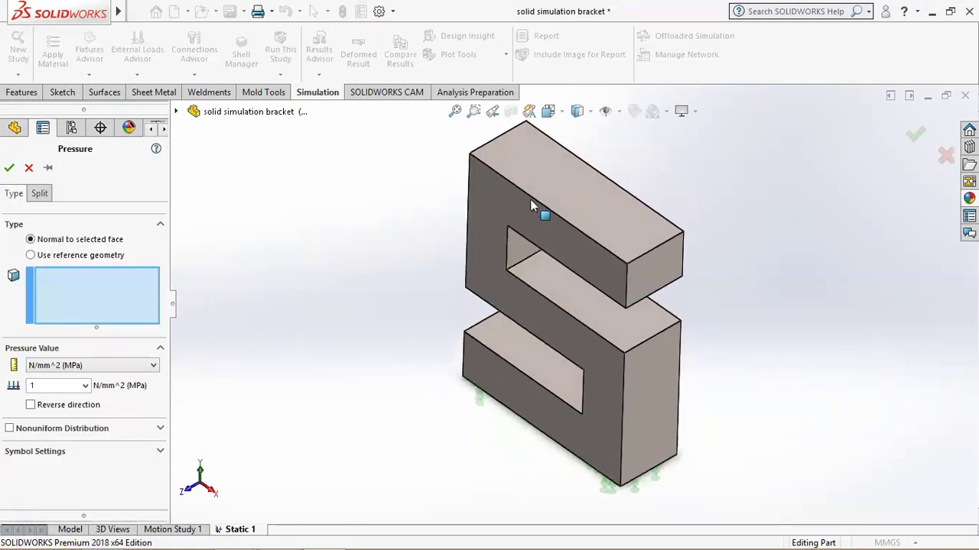
left_click(562, 195)
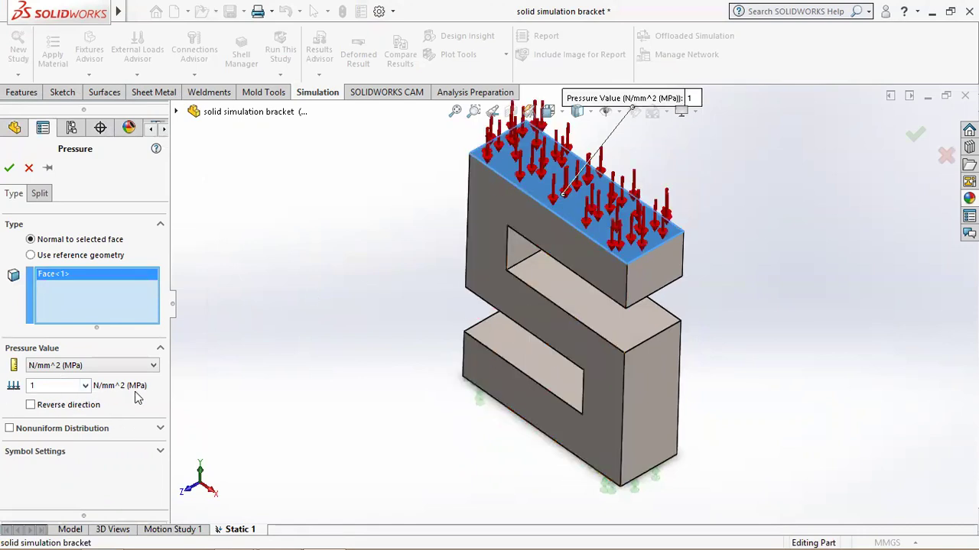
left_click(9, 170)
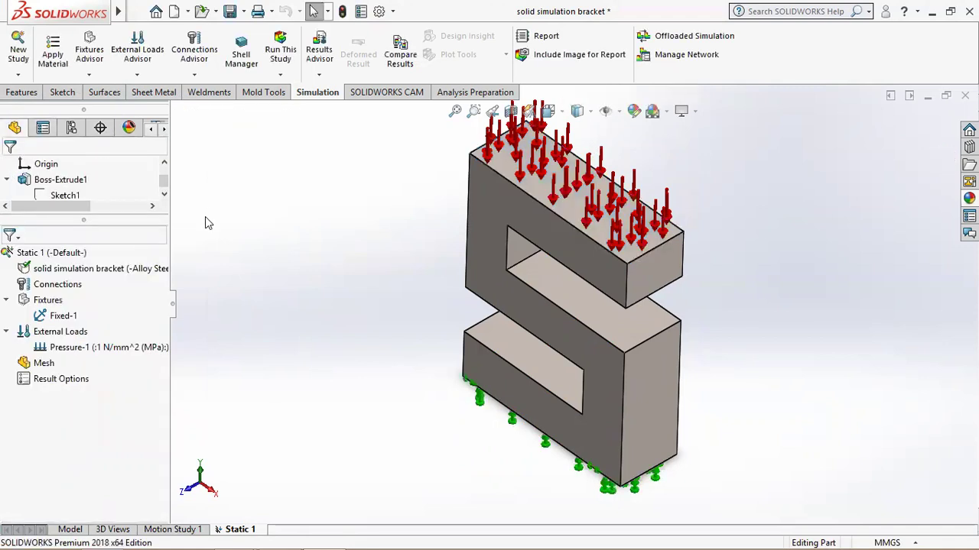
Create the default solid mesh and run Static 1, giving a 53.585 MPa peak von Mises stress
right_click(42, 364)
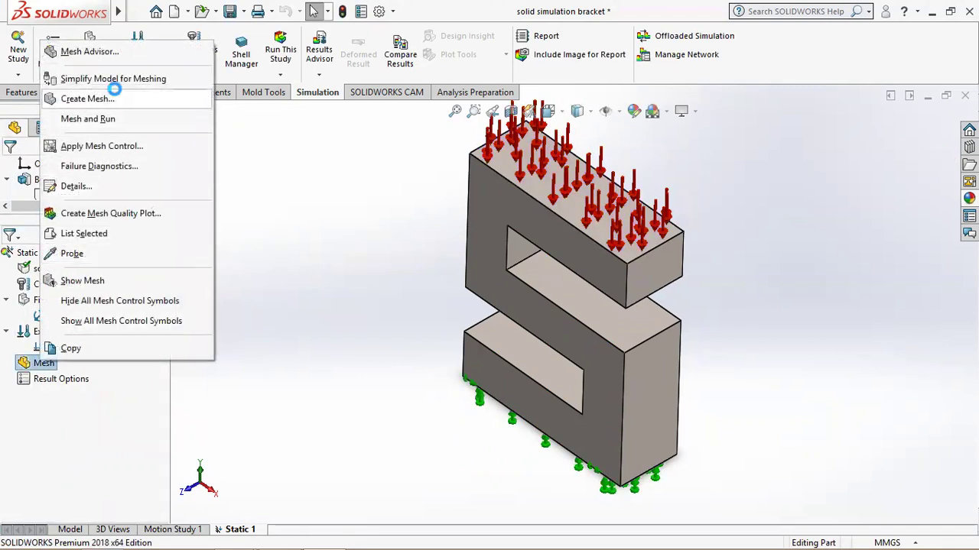
left_click(9, 169)
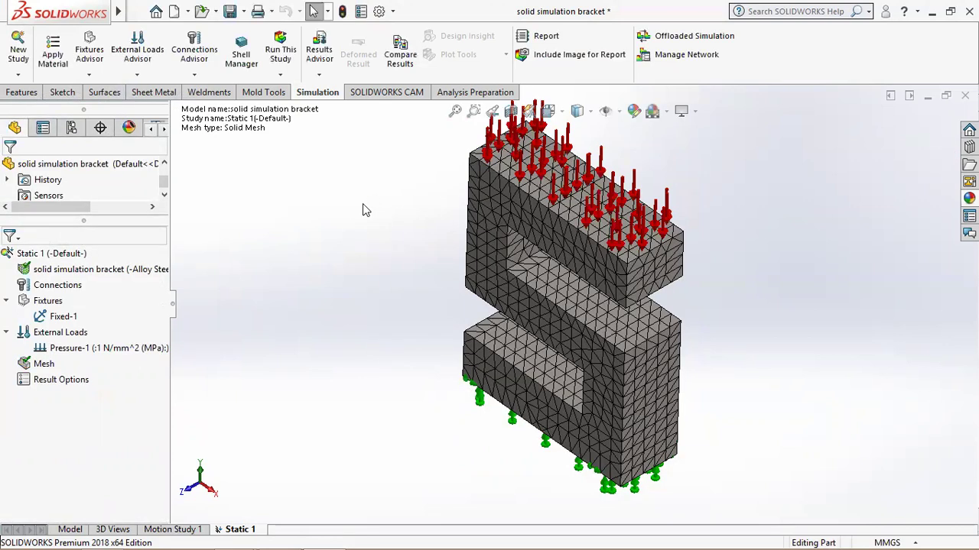
left_click(276, 66)
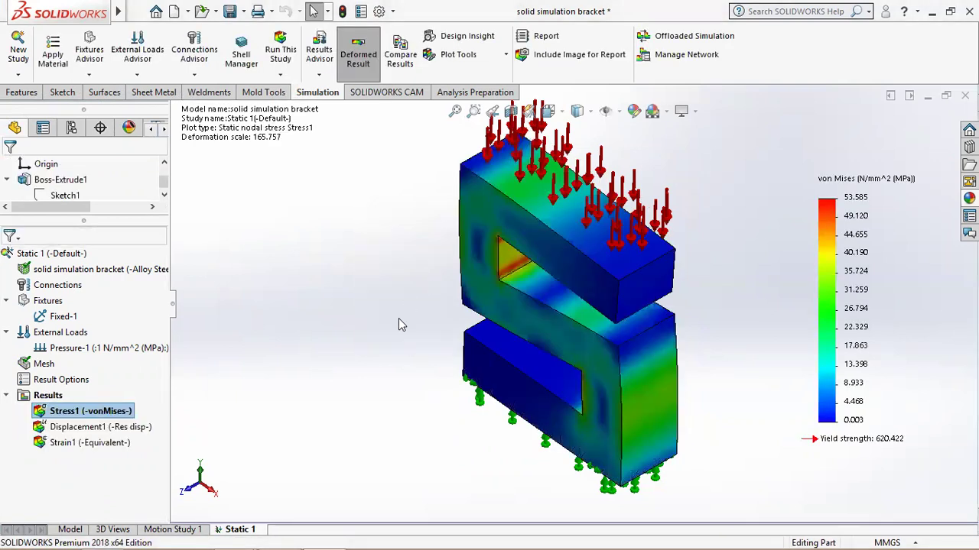
middle_click_drag(399, 320, 400, 236)
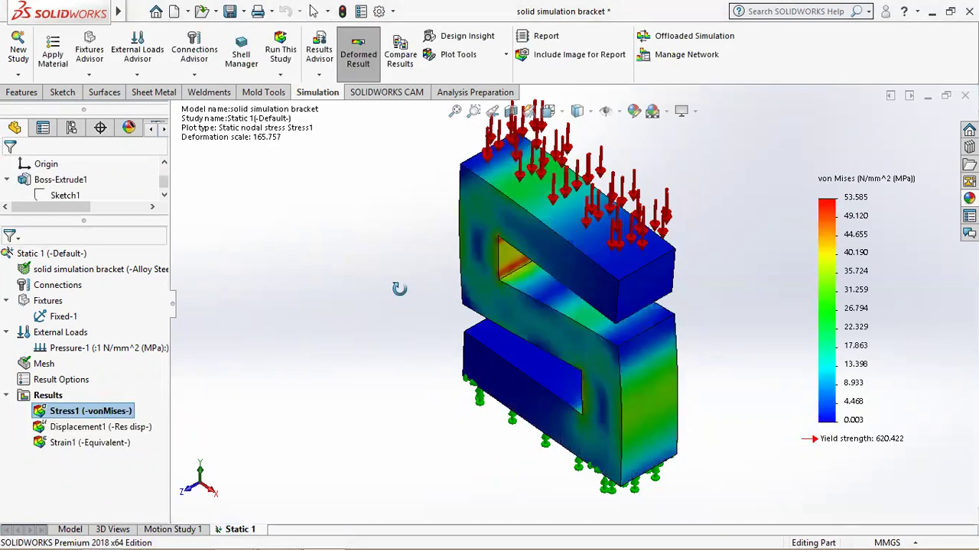
Zoom to fit the stress plot showing 53.585 MPa maximum against 620.422 MPa yield
left_click(455, 111)
left_click(474, 111)
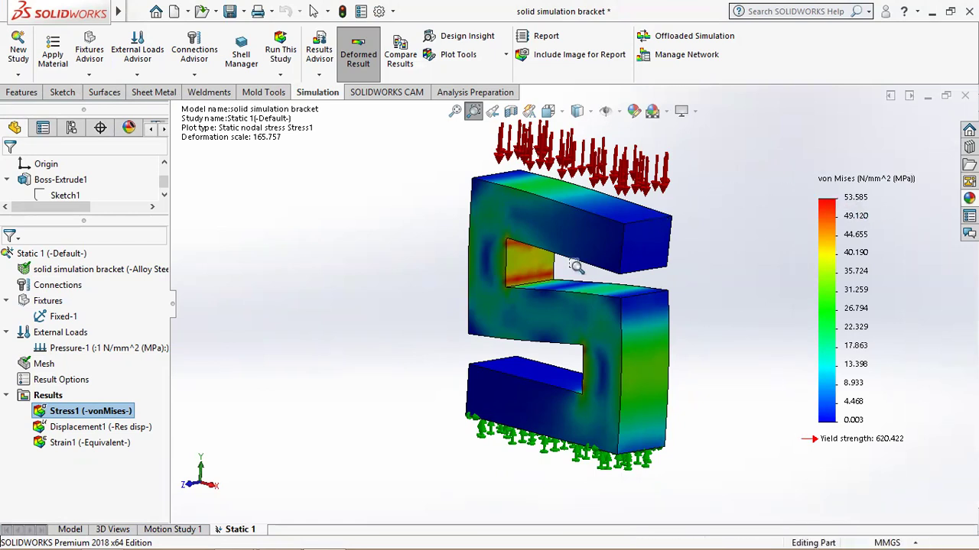
Animate the bracket's deformation, rotating the view while it plays, then close the animation
left_click(451, 54)
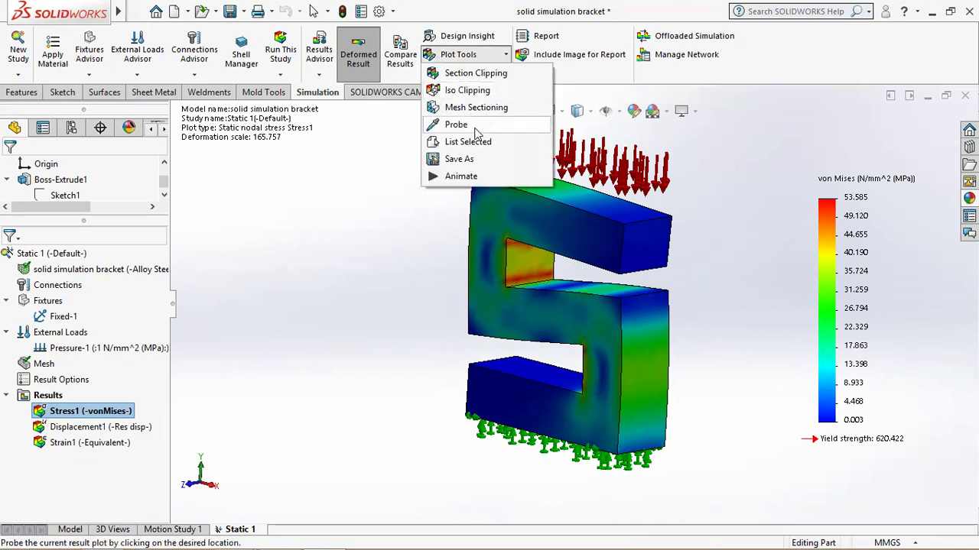
left_click(460, 177)
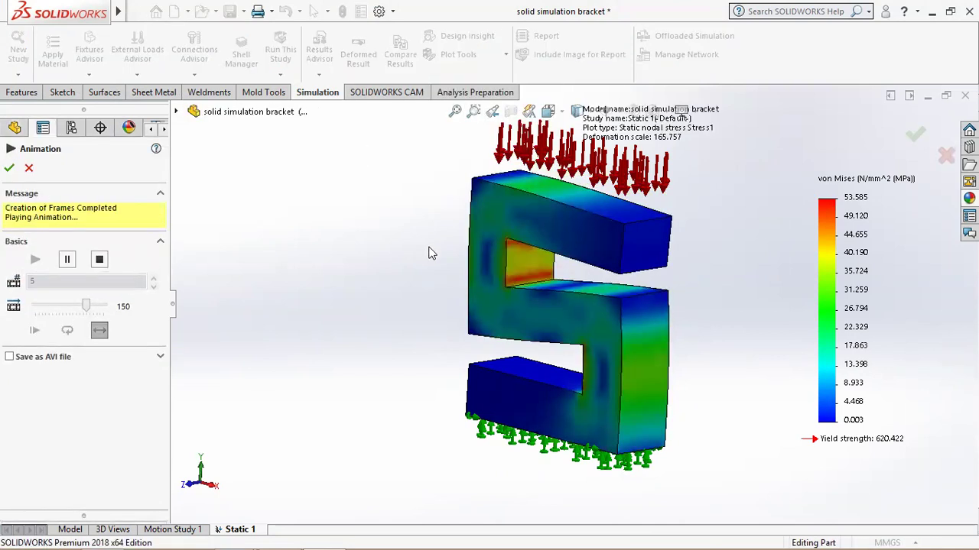
middle_click_drag(397, 318, 476, 321)
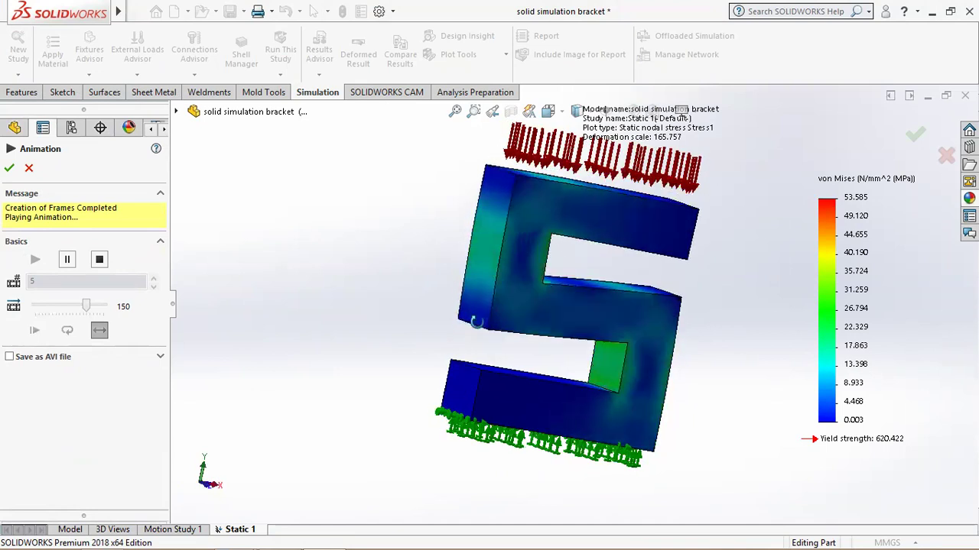
middle_click_drag(476, 321, 395, 310)
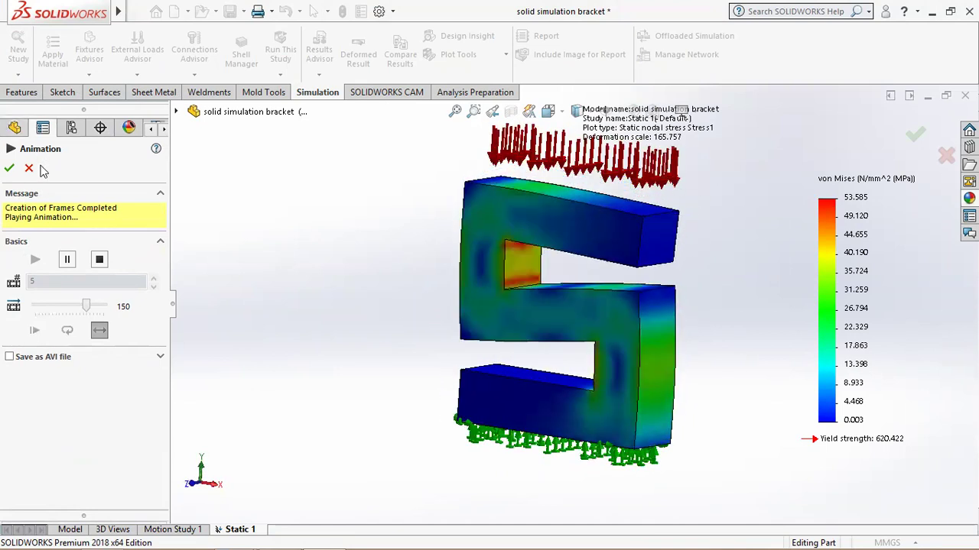
left_click(16, 171)
Show Static 1's displacement plot, then its equivalent strain (ESTRN) plot
double_click(84, 427)
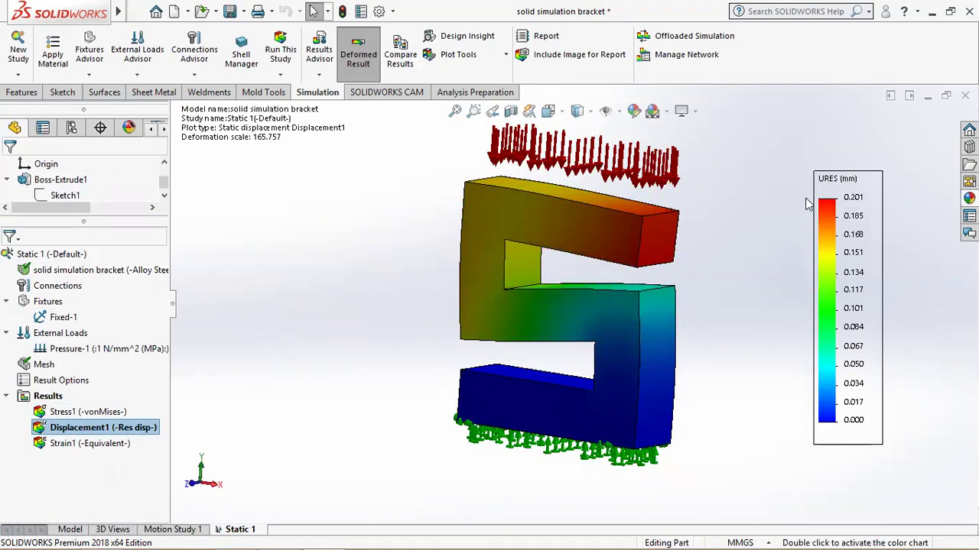
double_click(85, 445)
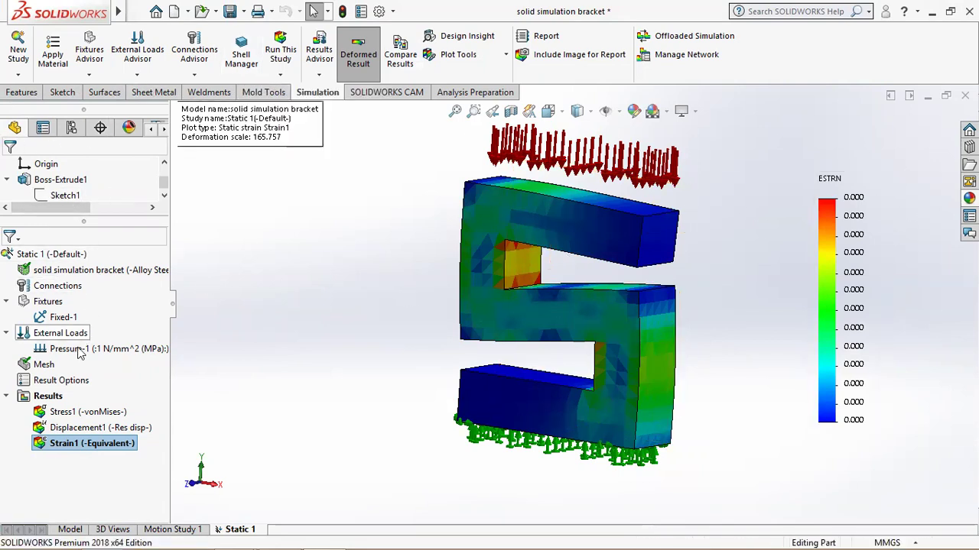
Add a Max von Mises Stress factor of safety plot (min FOS about 12), then redisplay Stress1
right_click(46, 396)
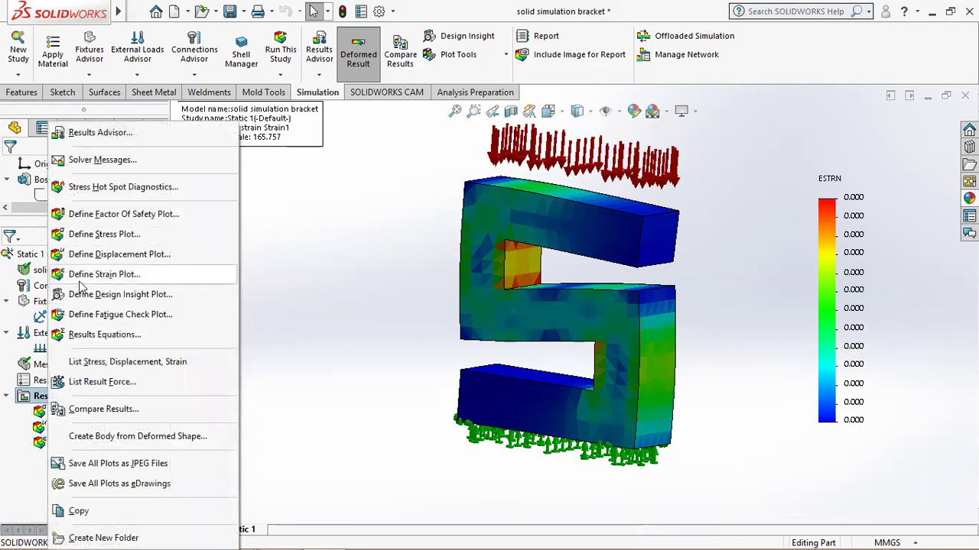
left_click(123, 214)
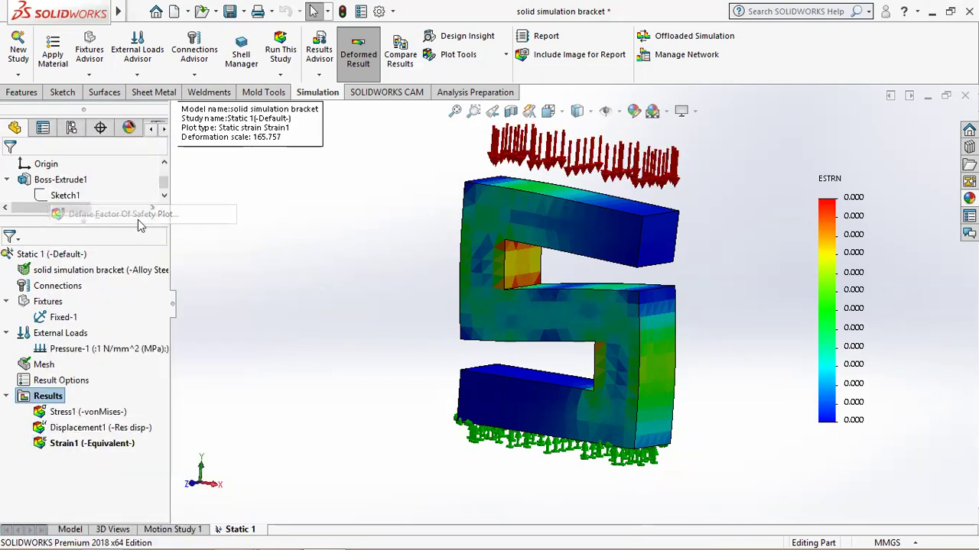
left_click(64, 299)
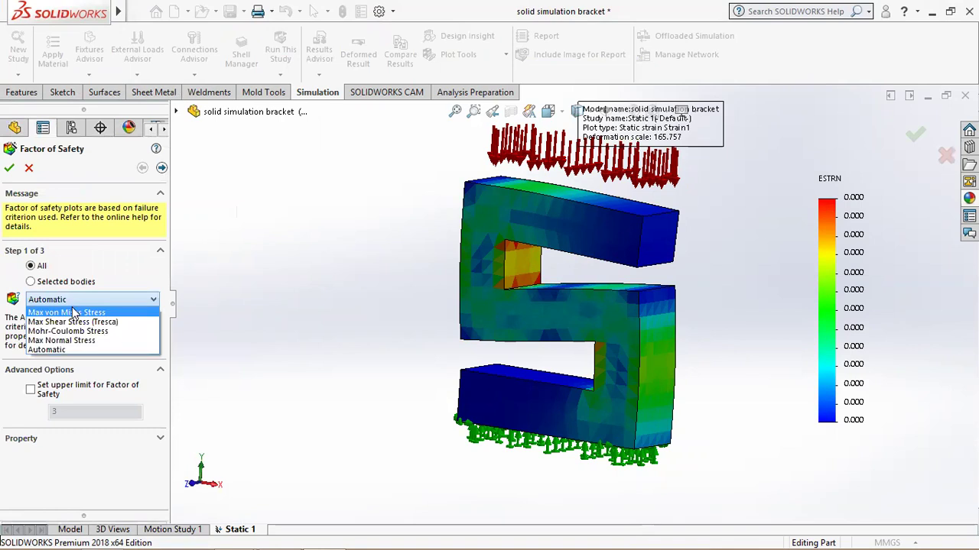
left_click(61, 309)
left_click(9, 168)
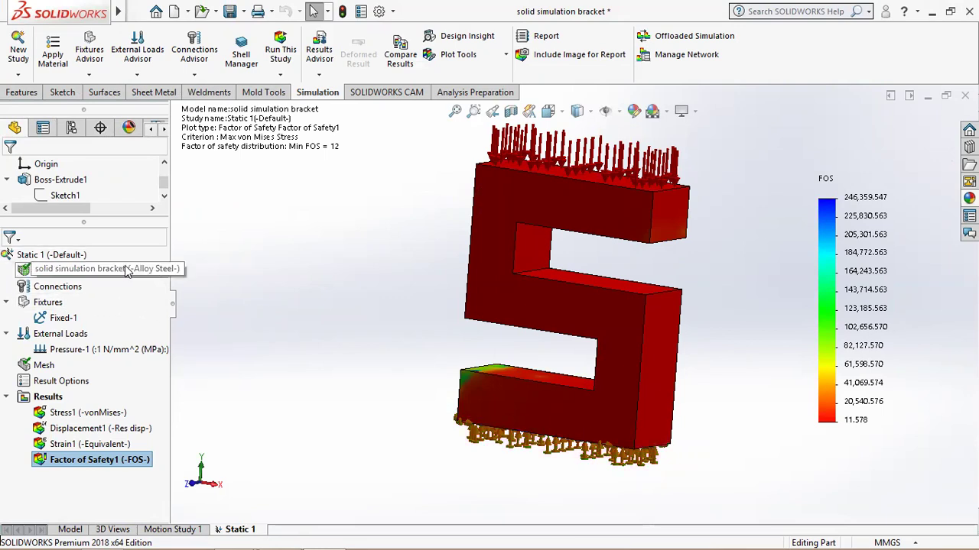
left_click(85, 413)
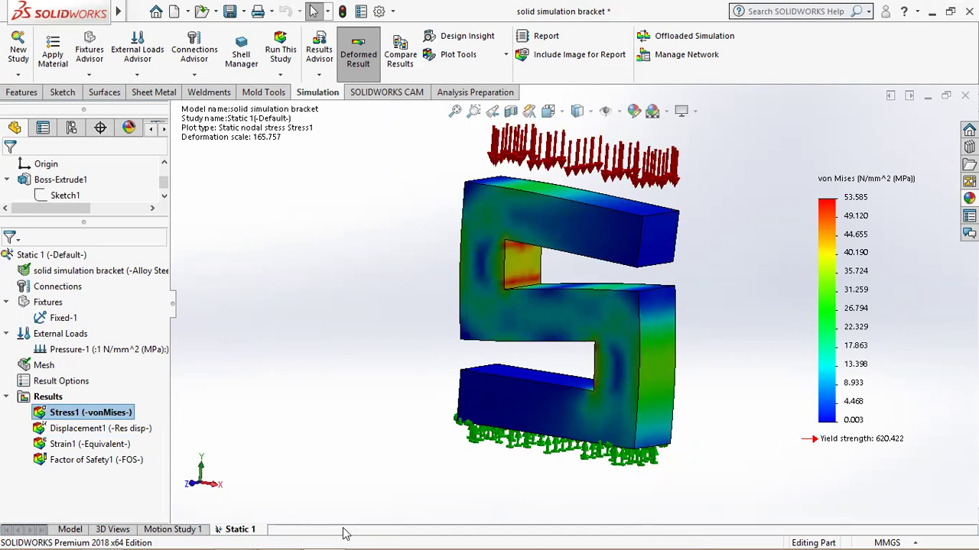
right_click(39, 398)
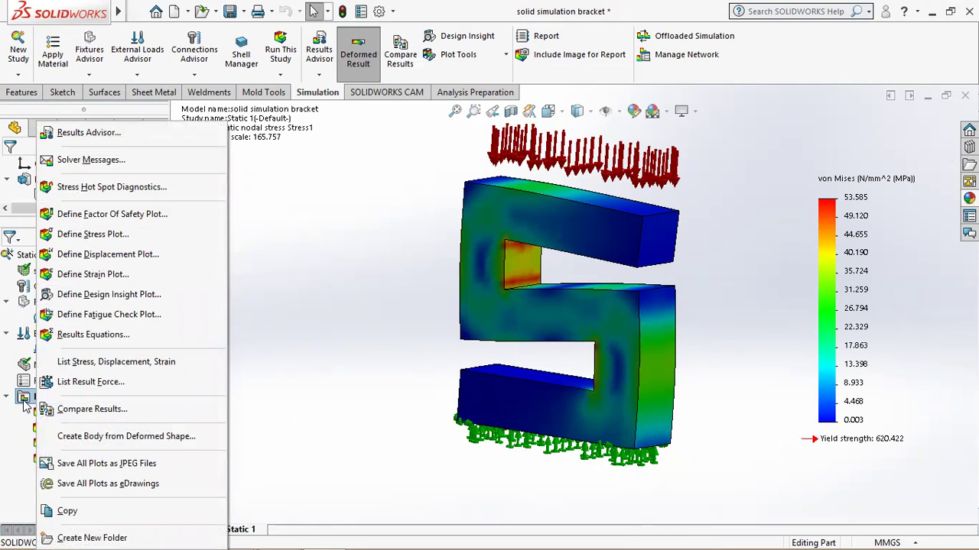
key("Escape")
double_click(80, 412)
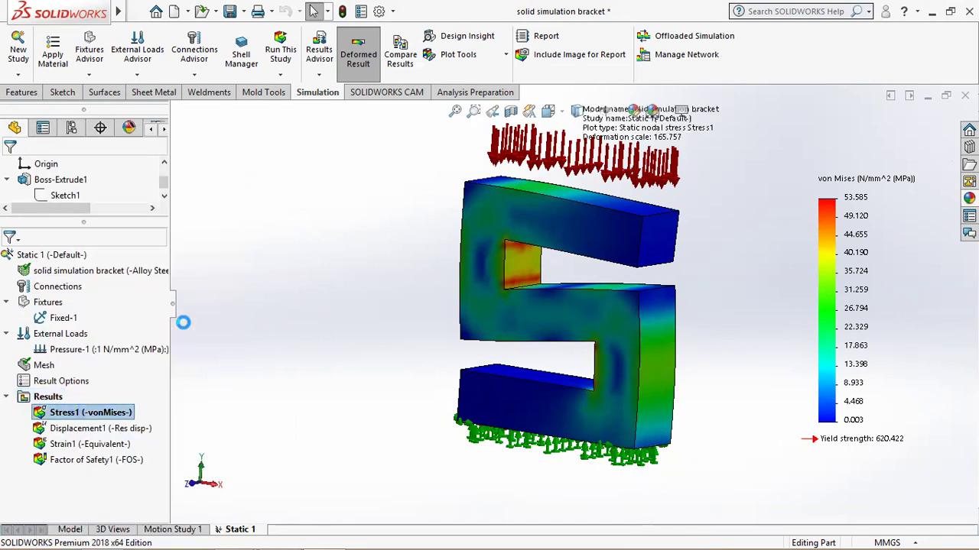
left_click(69, 196)
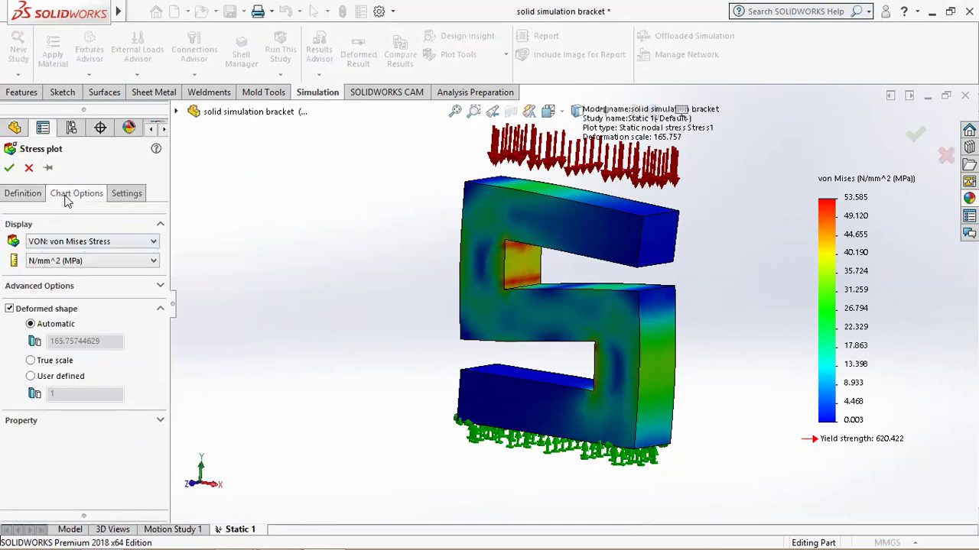
left_click(88, 257)
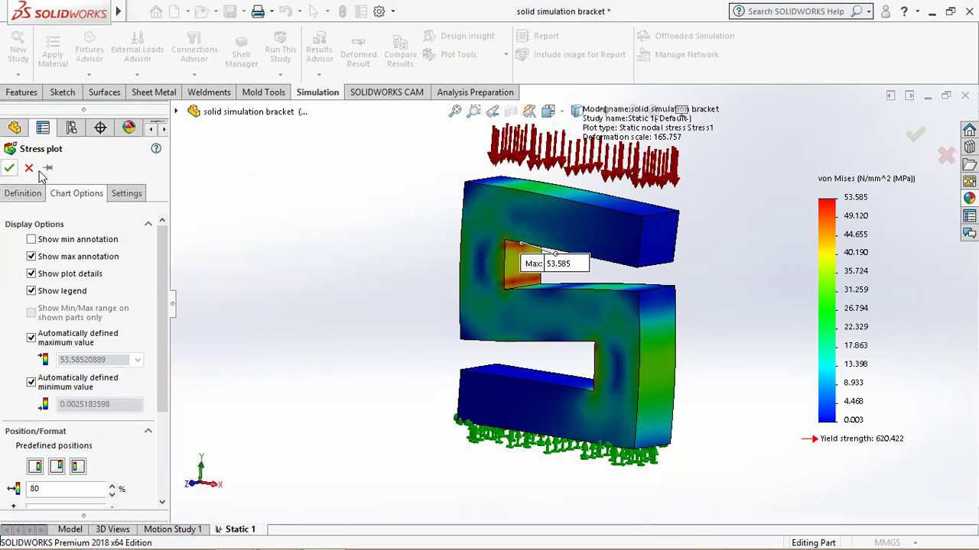
left_click(10, 168)
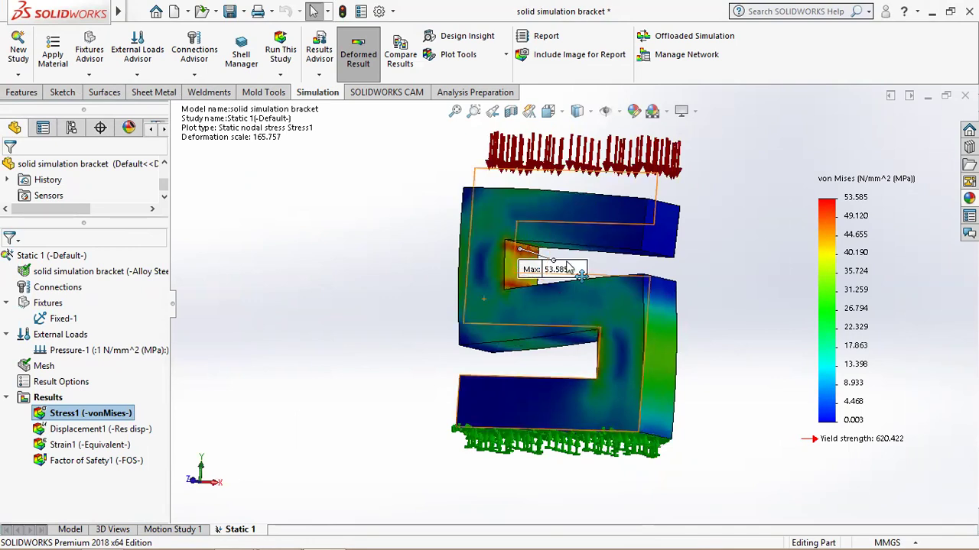
mouse_move(400, 311)
middle_mouse_down()
mouse_move(489, 323)
mouse_move(415, 310)
mouse_move(384, 317)
middle_mouse_up()
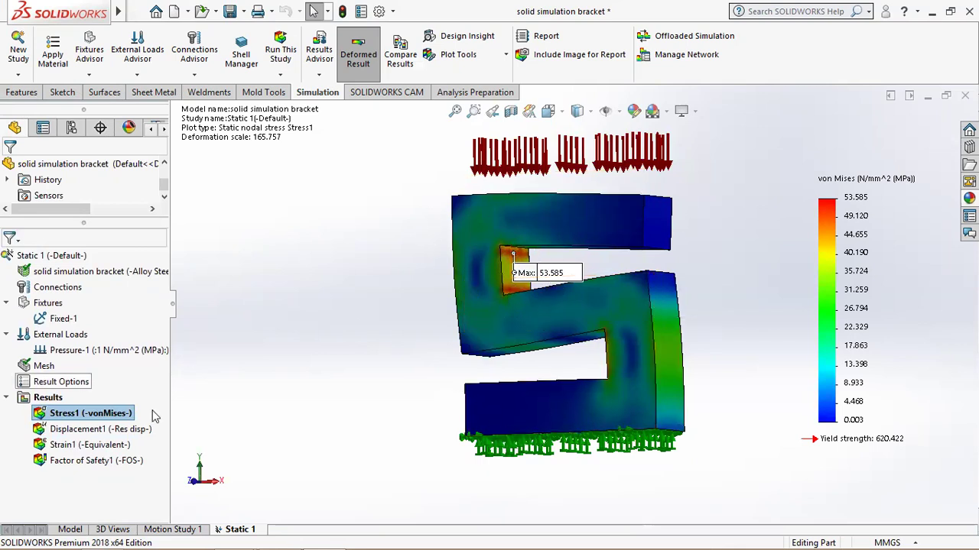
Return to the bare part model and begin a new Static study with 2D Simplification
right_click(43, 398)
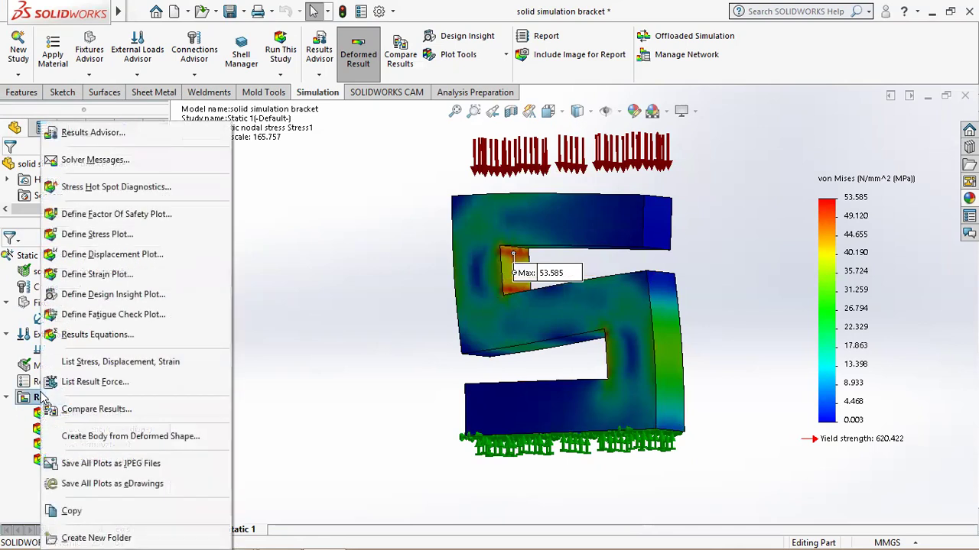
left_click(231, 479)
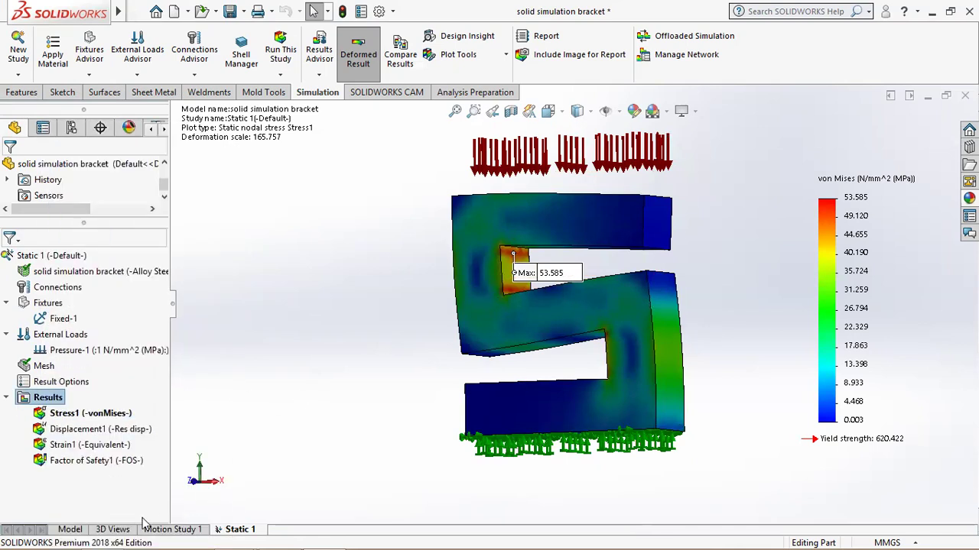
left_click(70, 529)
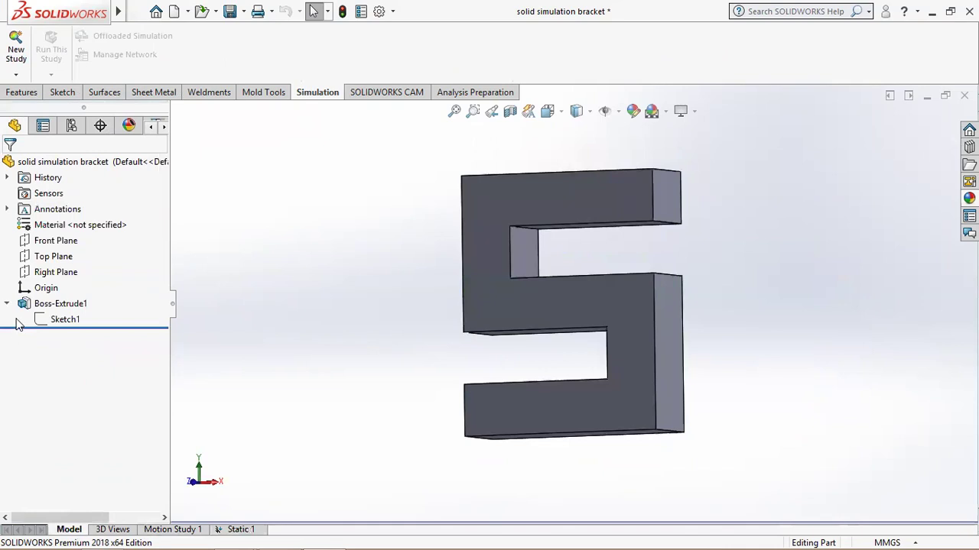
left_click(23, 58)
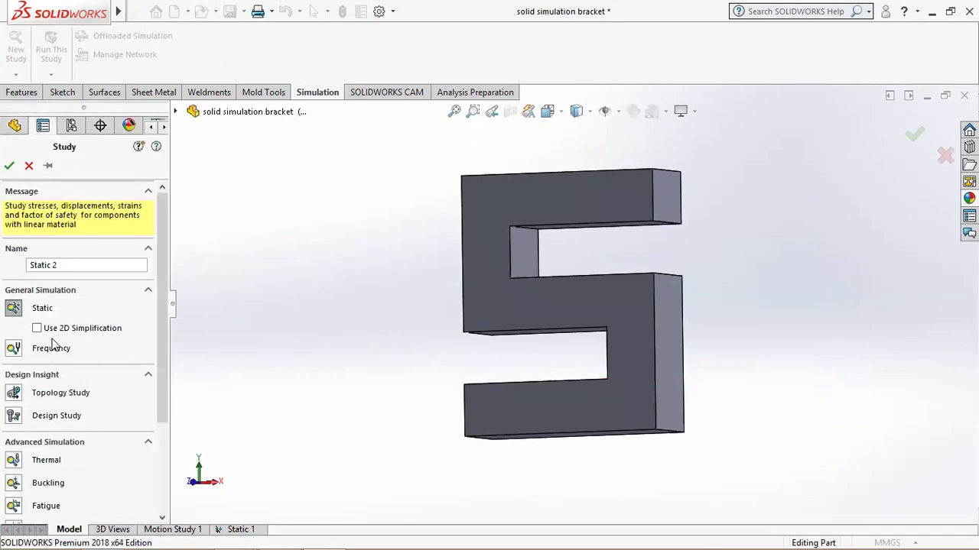
Make Static 2 plane stress, using the bracket's front face as section plane with 80 mm depth
left_click(9, 165)
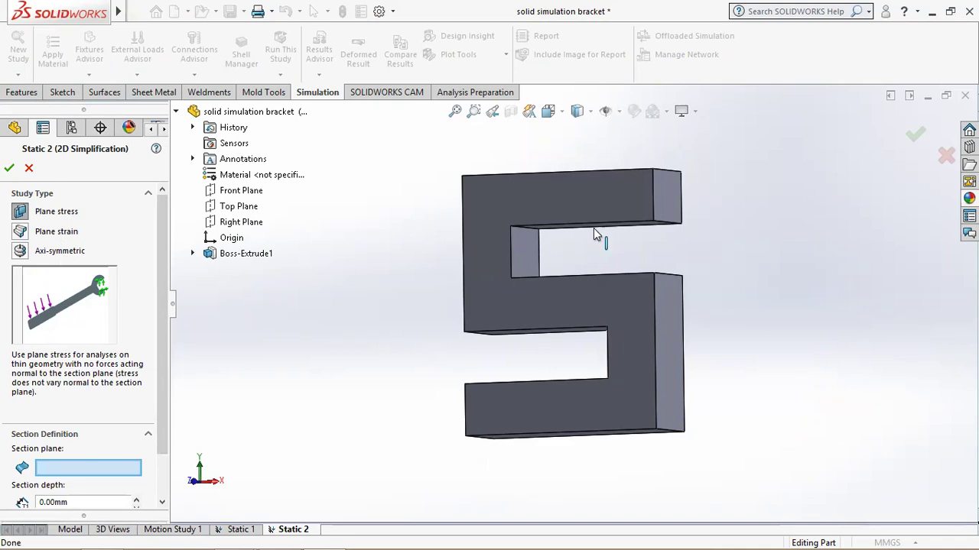
mouse_move(708, 244)
middle_mouse_down()
mouse_move(721, 297)
mouse_move(651, 275)
mouse_move(615, 212)
middle_mouse_up()
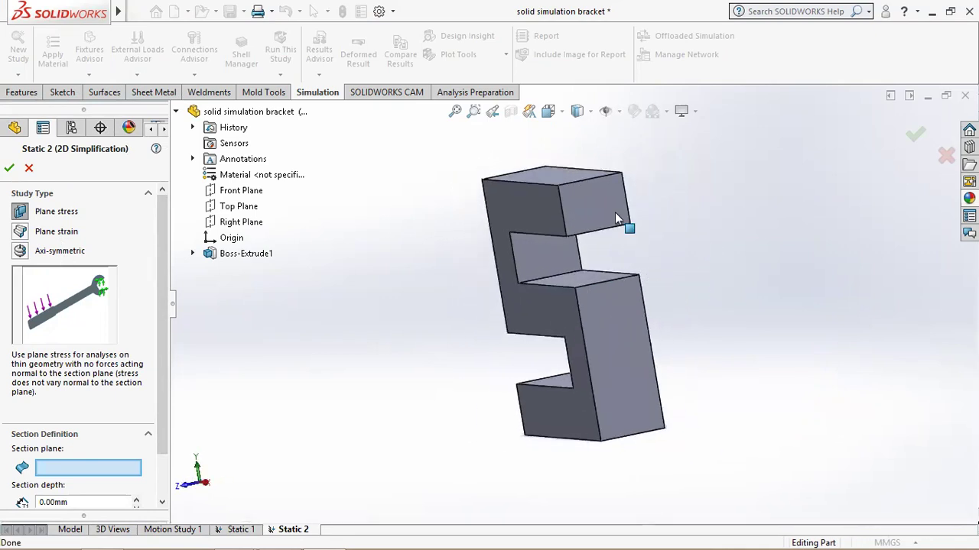
left_click(245, 254)
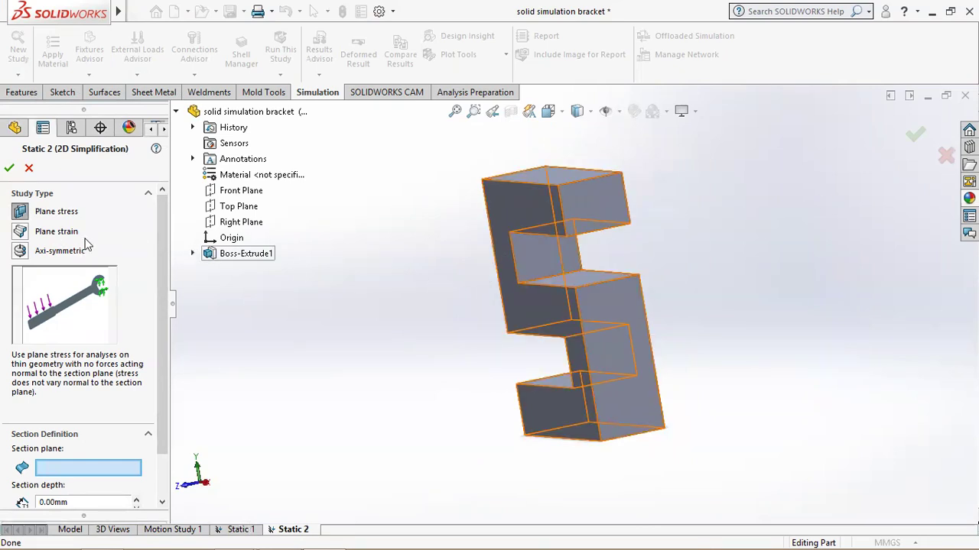
scroll(164, 219, "down", 1)
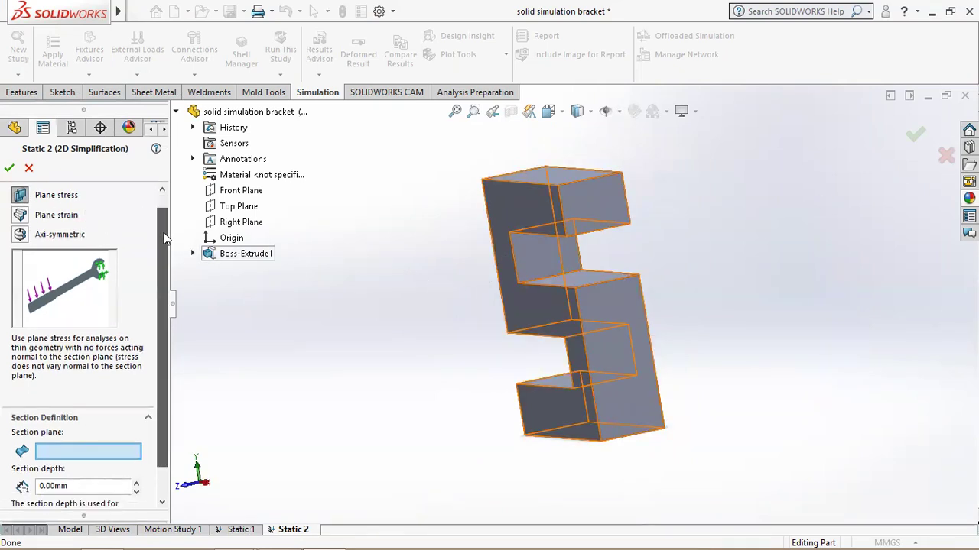
left_click(541, 217)
double_click(105, 491)
type("80")
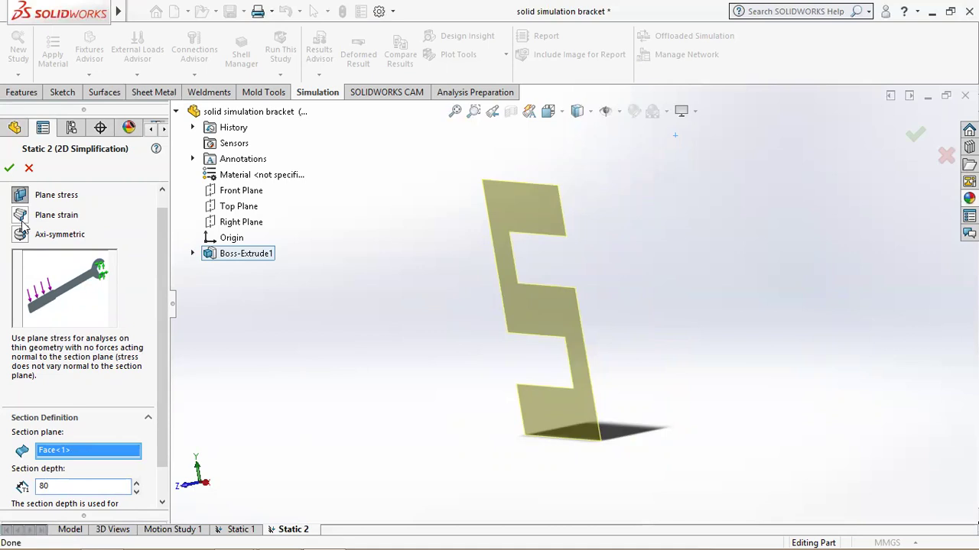
left_click(9, 168)
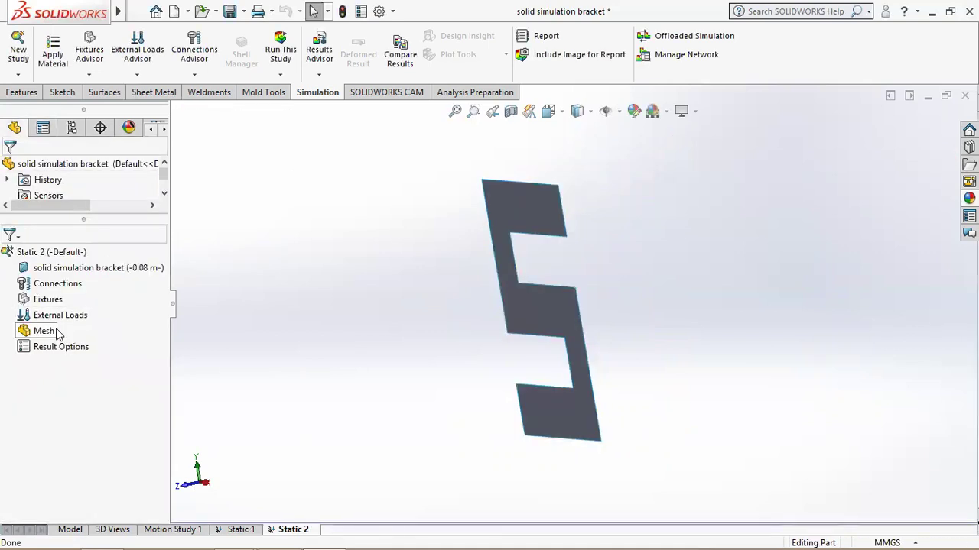
Add a Fixed Geometry restraint on the 2D bracket's bottom edge (Edge<1>), viewed from the front
right_click(46, 300)
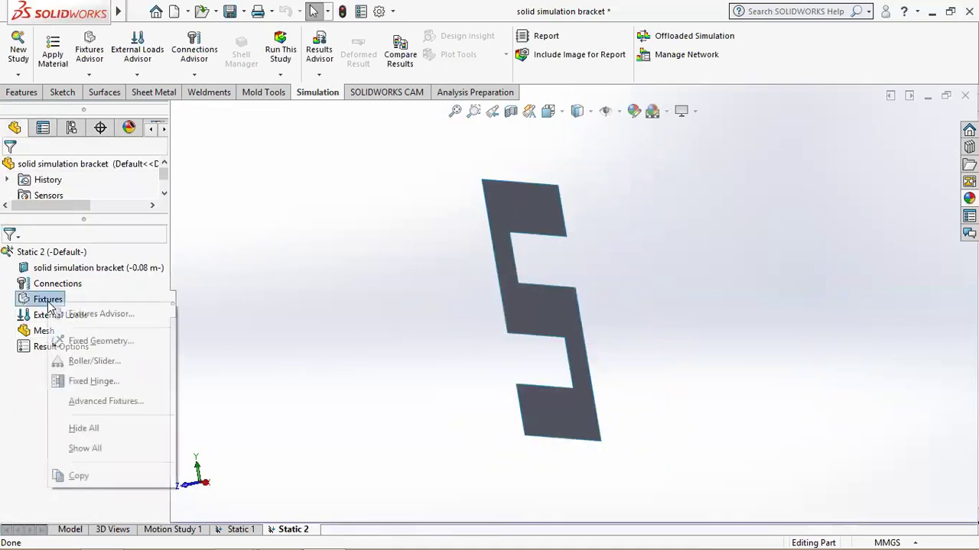
left_click(108, 348)
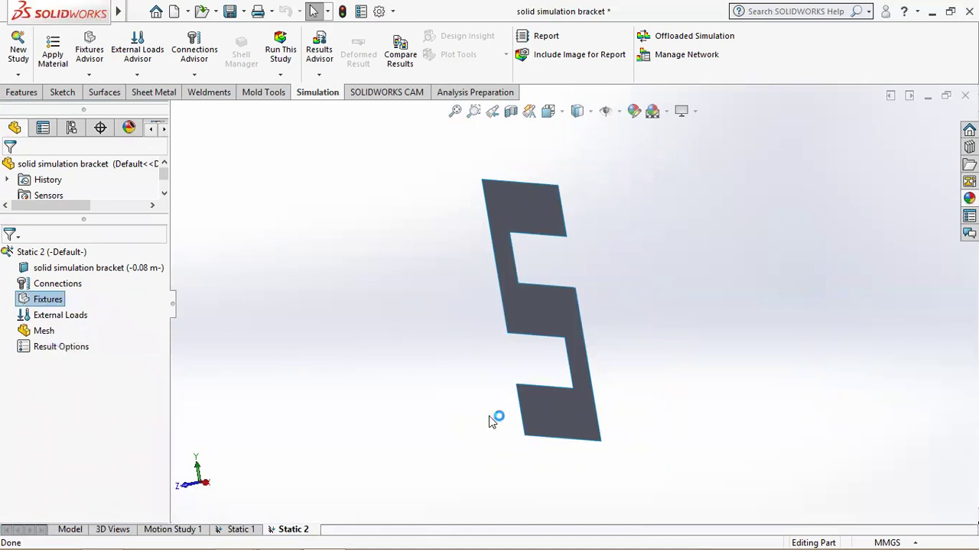
left_click(558, 441)
left_click(548, 111)
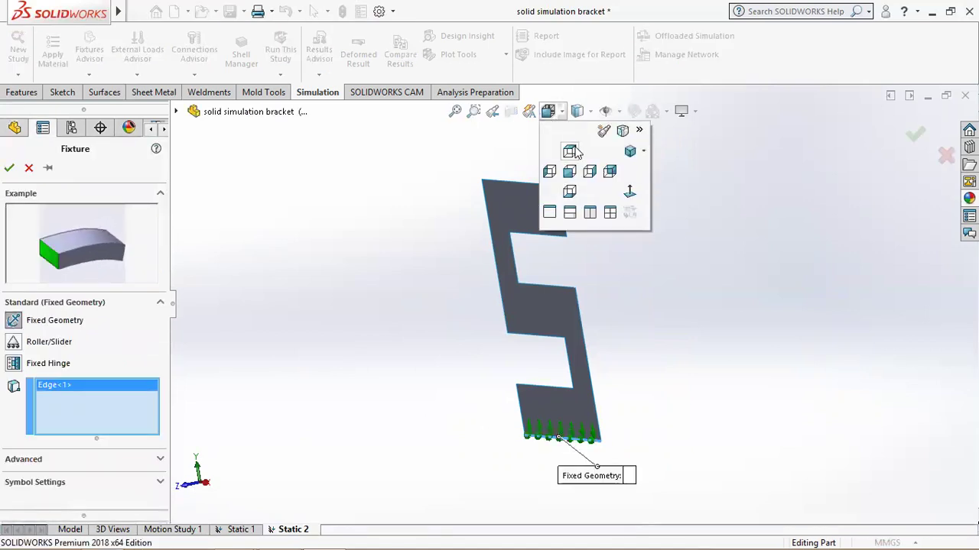
left_click(574, 171)
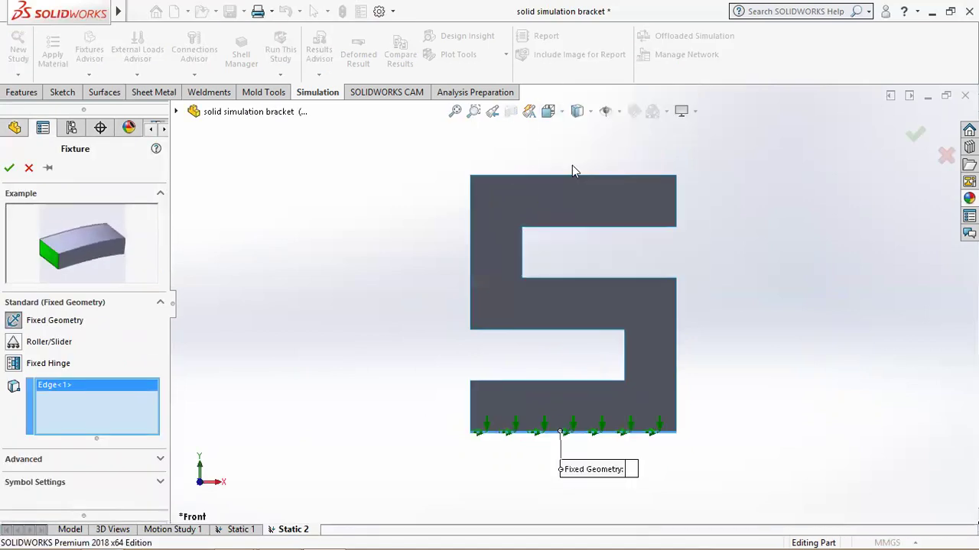
left_click(9, 167)
Apply a 1 N/mm^2 pressure load (Pressure-1) to the 2D bracket's top edge
right_click(61, 332)
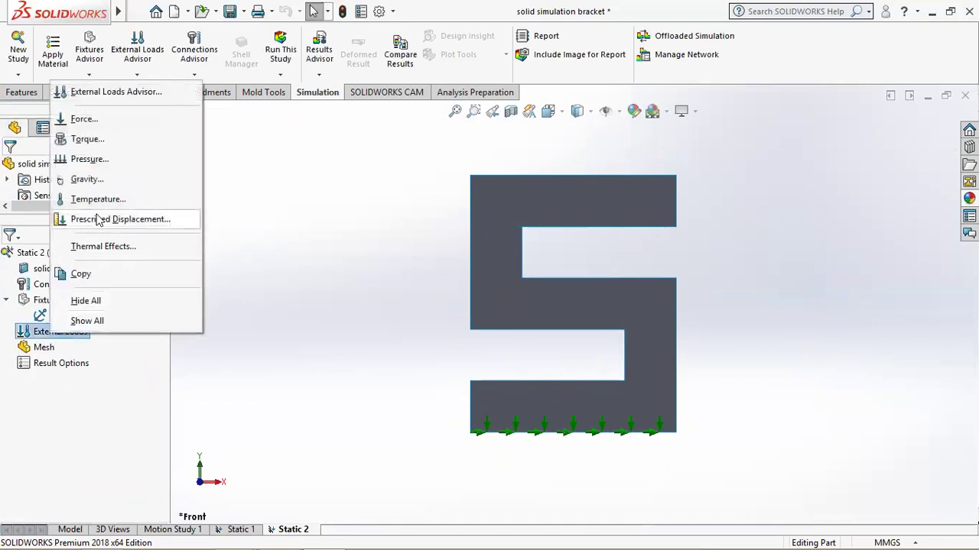
left_click(88, 159)
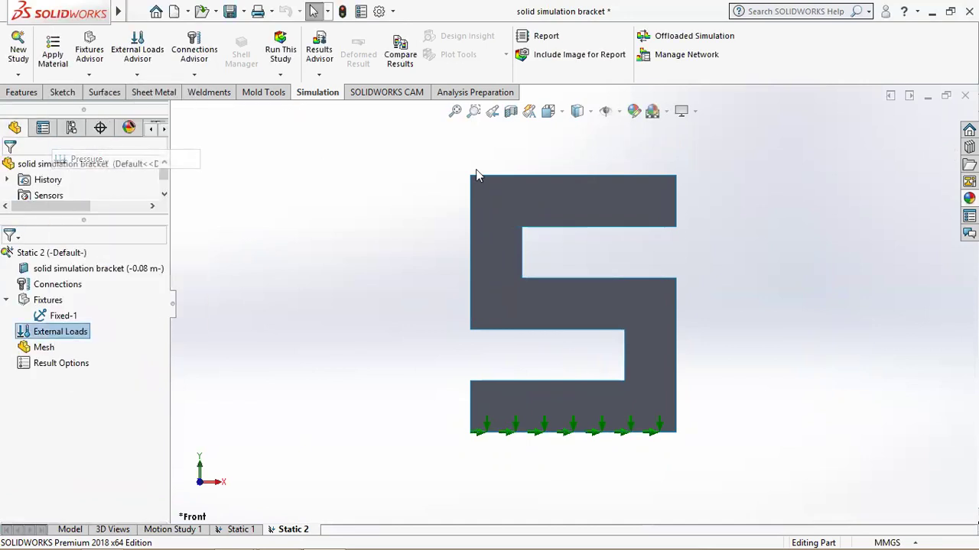
left_click(544, 175)
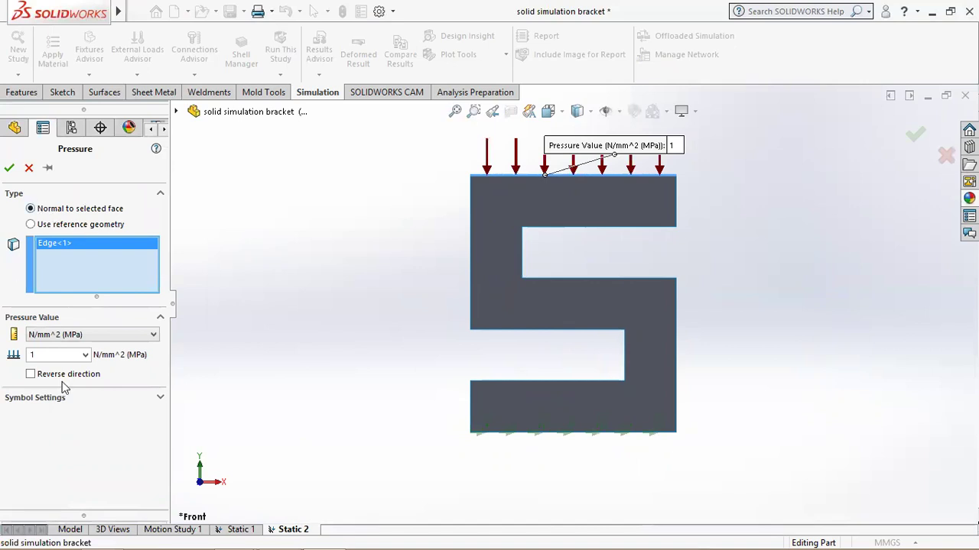
left_click(10, 169)
right_click(39, 364)
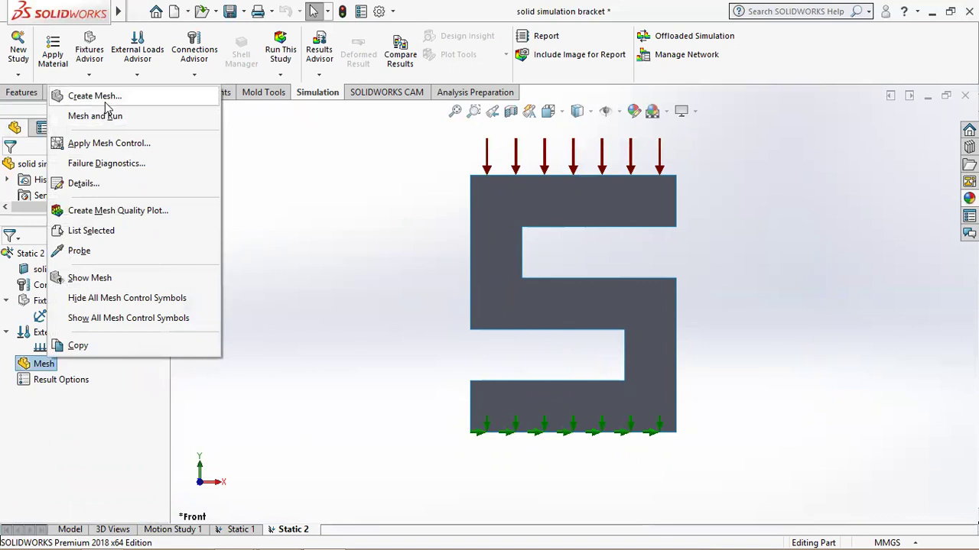
Mesh Static 2 with default settings and attempt a run, dismissing the missing-material warning
left_click(95, 96)
left_click(10, 166)
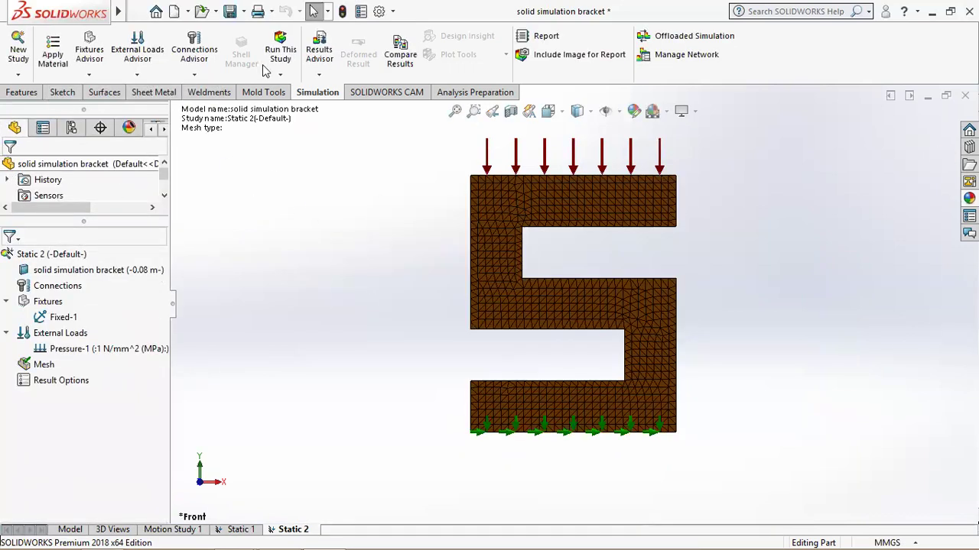
left_click(280, 49)
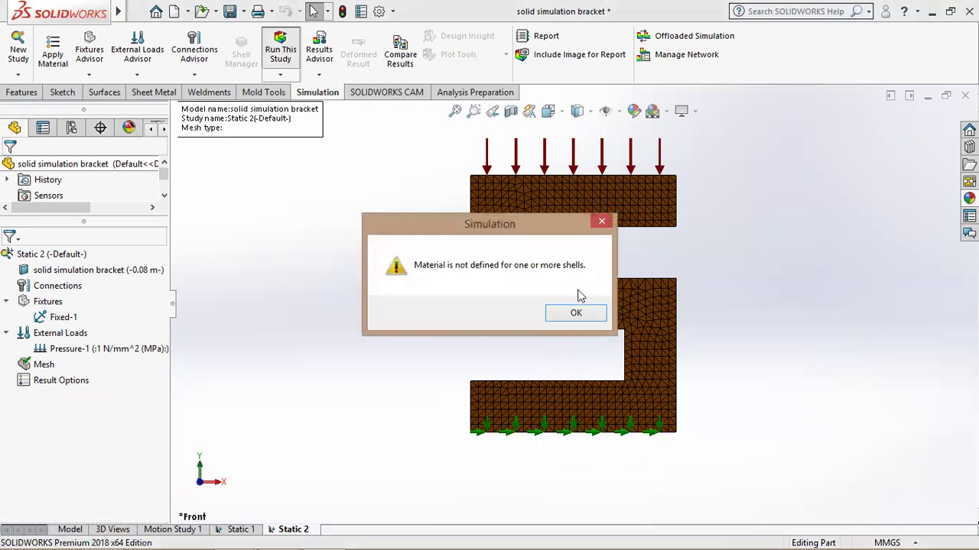
left_click(579, 313)
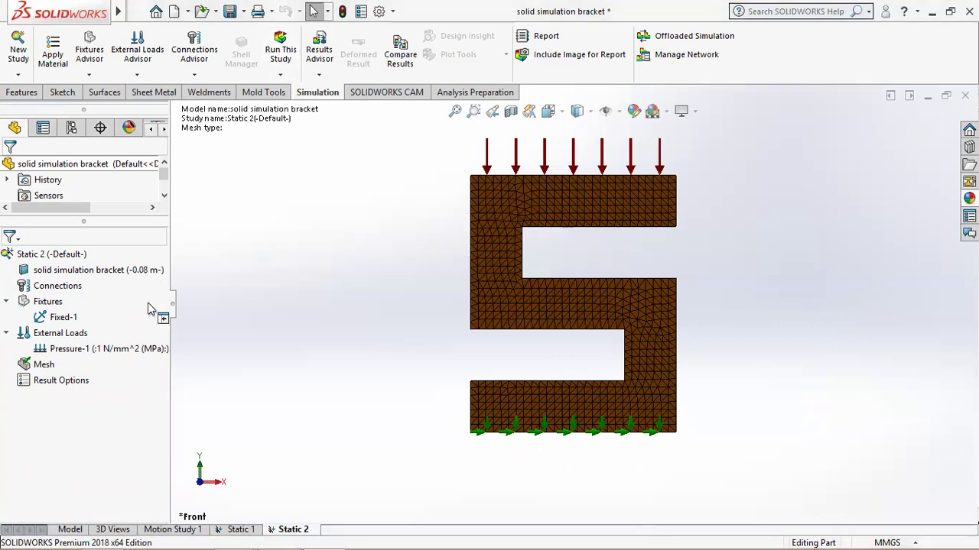
Assign Alloy Steel to the bracket and solve Static 2, von Mises peaking at 66.635 MPa
right_click(103, 270)
left_click(208, 278)
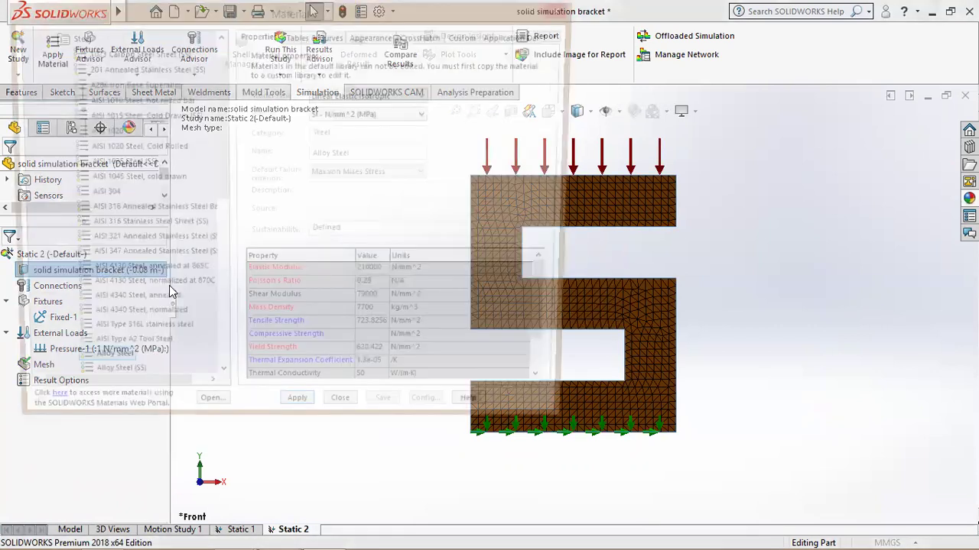
left_click(298, 417)
left_click(343, 417)
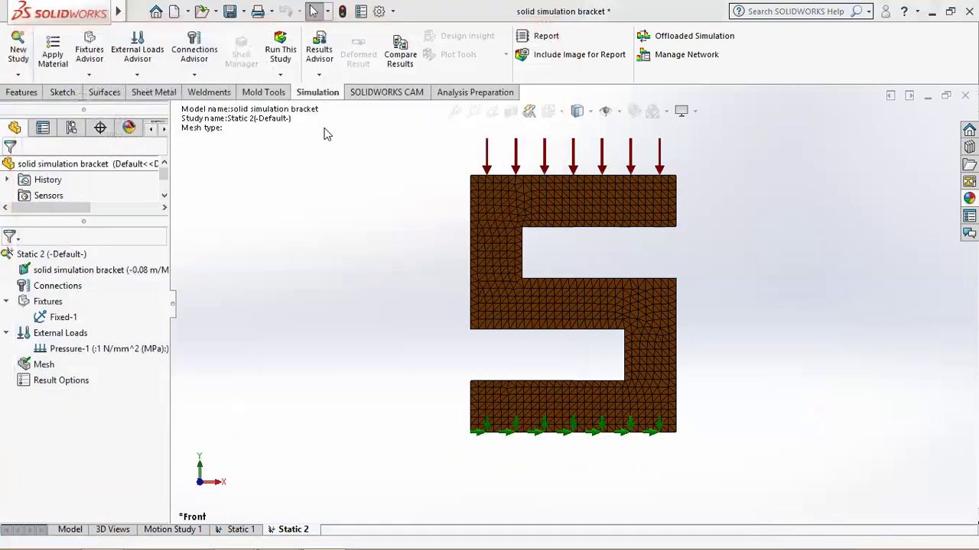
left_click(282, 53)
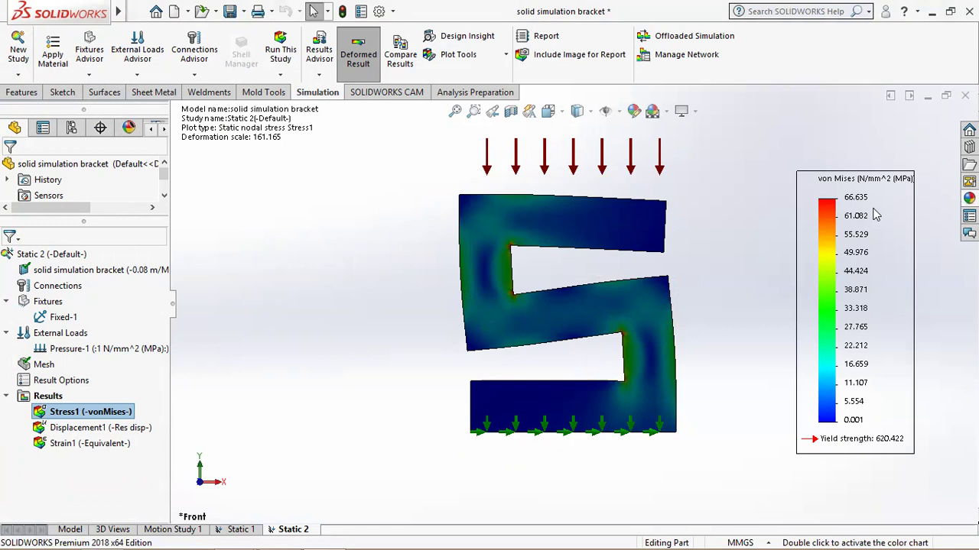
Display Static 2's displacement plot, then its von Mises stress plot peaking at 66.635 MPa
double_click(99, 427)
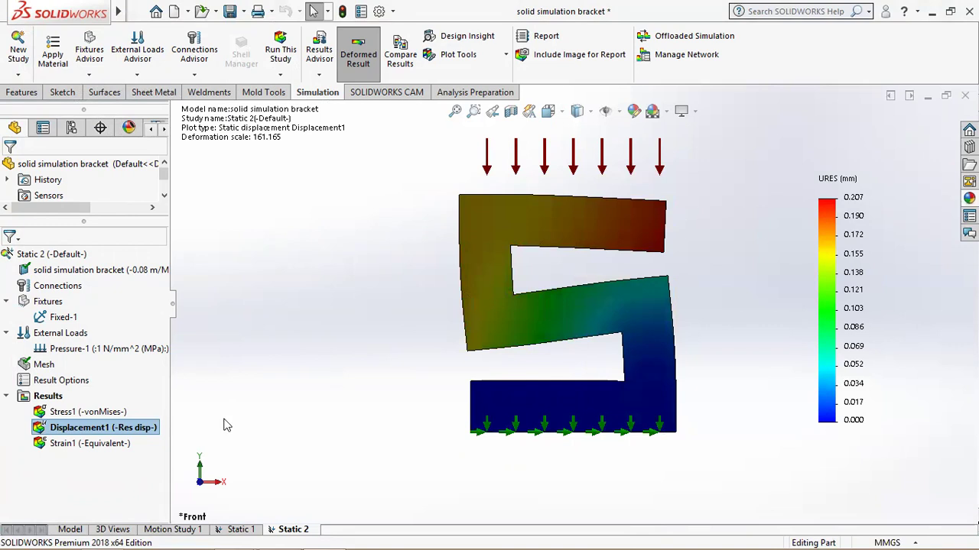
double_click(68, 414)
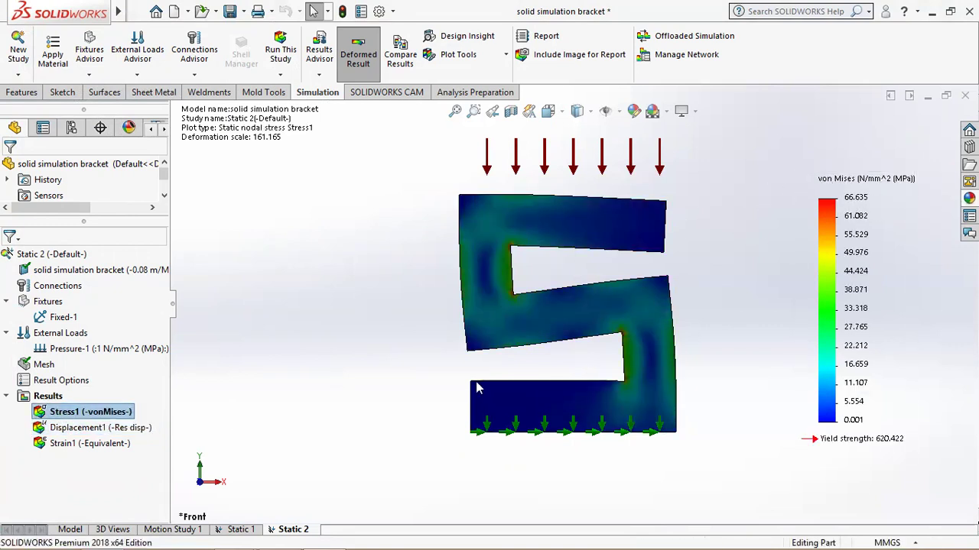
Show Static 1's von Mises stress (max 53.585) in isometric view, then return to Static 2
left_click(243, 530)
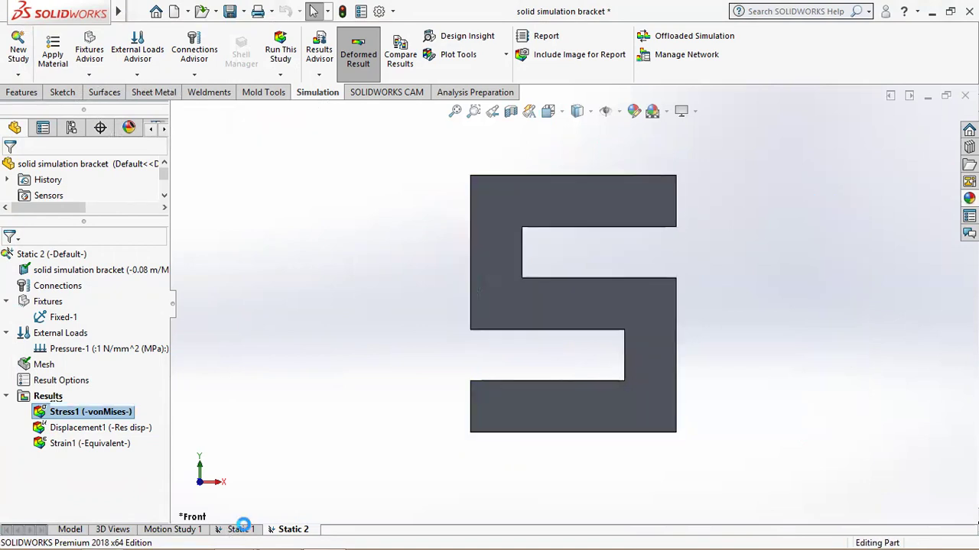
double_click(76, 412)
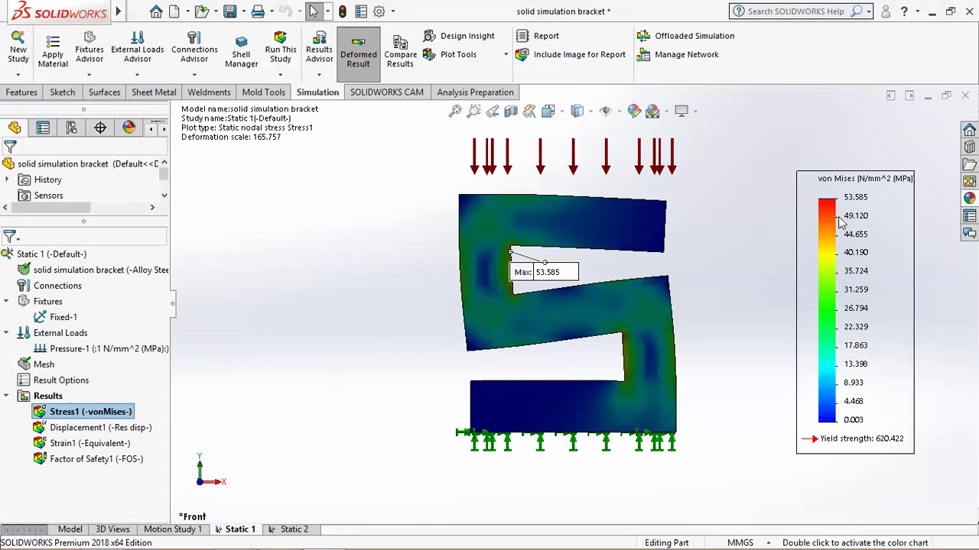
left_click(549, 111)
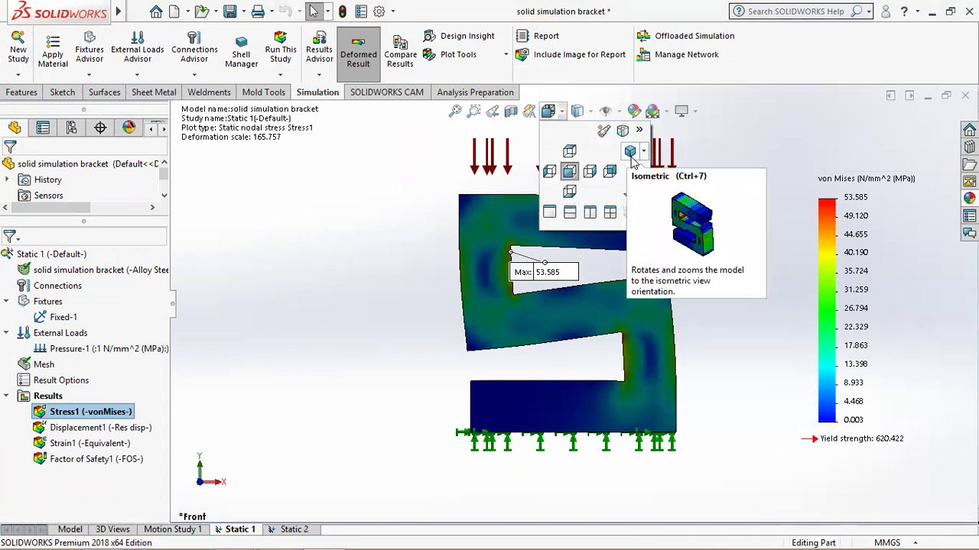
left_click(630, 152)
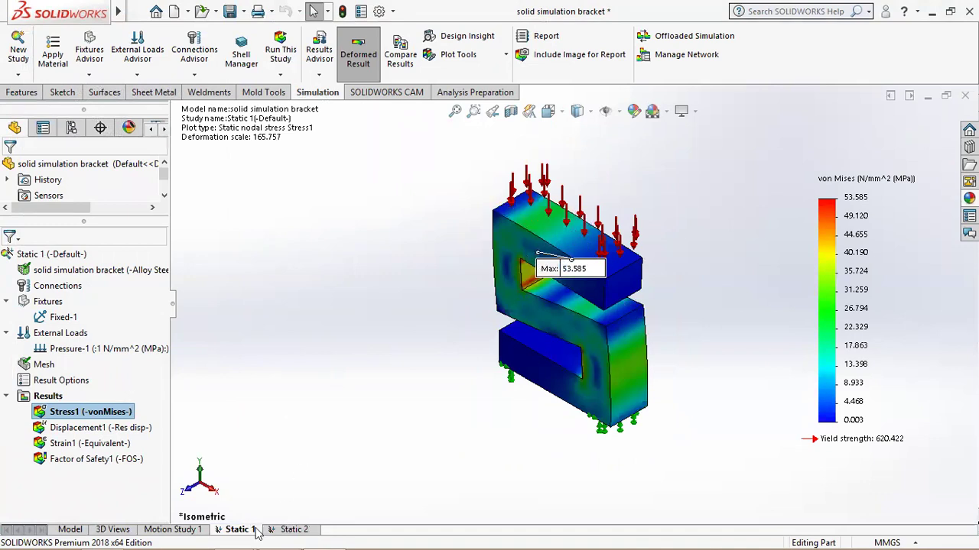
left_click(291, 530)
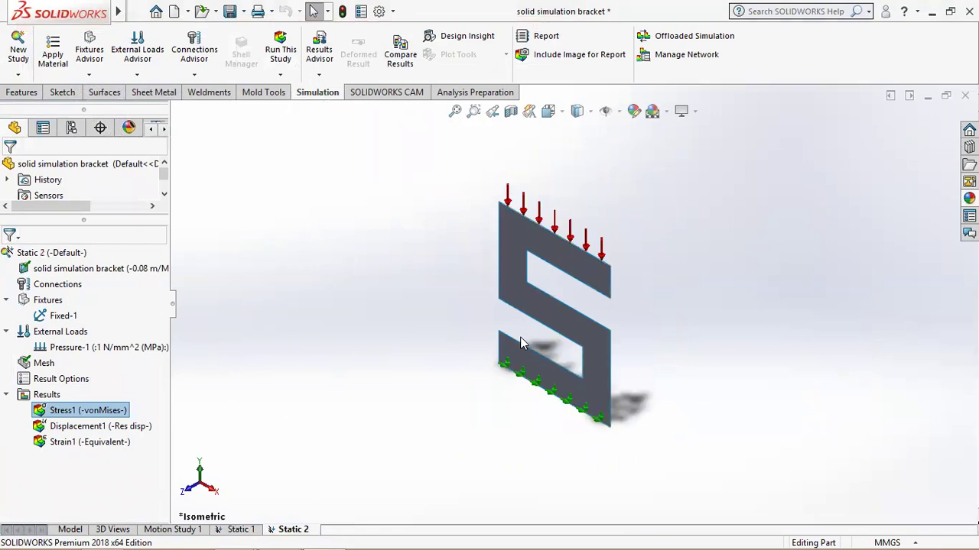
Remesh Static 2 with the mesh density moved toward Fine, discarding the old results
double_click(68, 411)
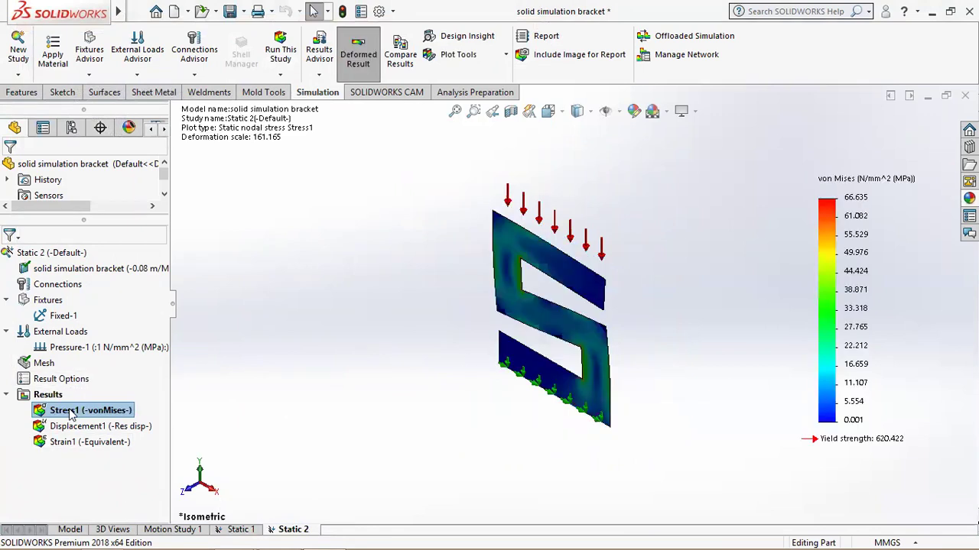
left_click(51, 368)
right_click(38, 364)
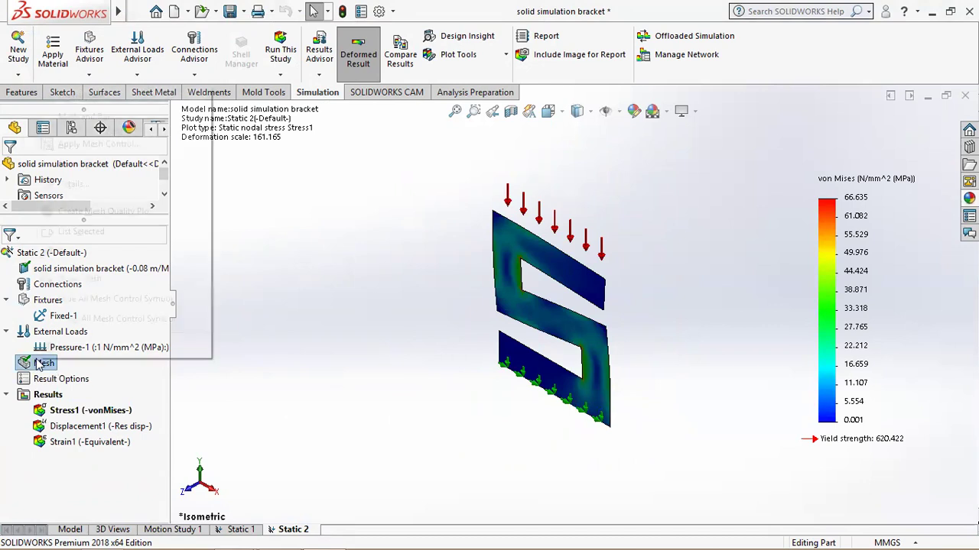
left_click(84, 97)
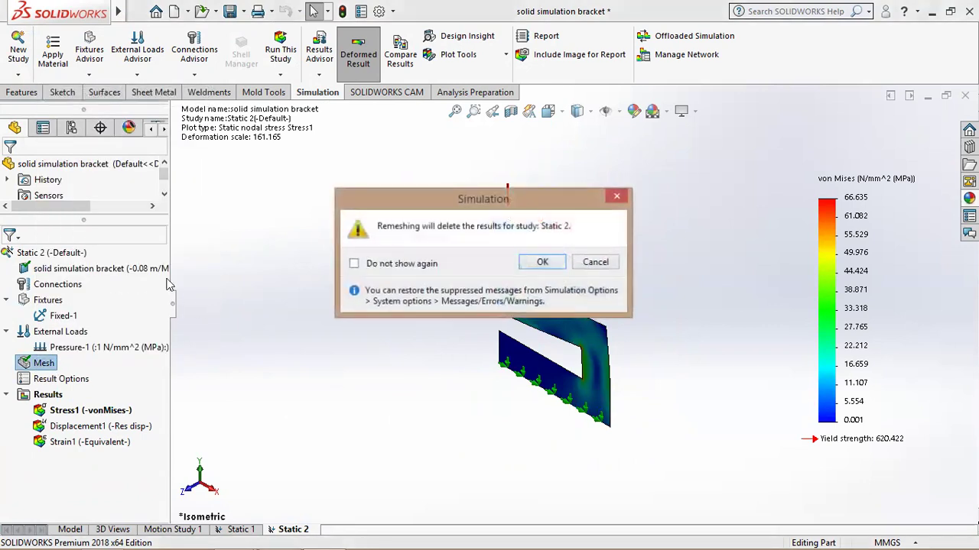
left_click(540, 262)
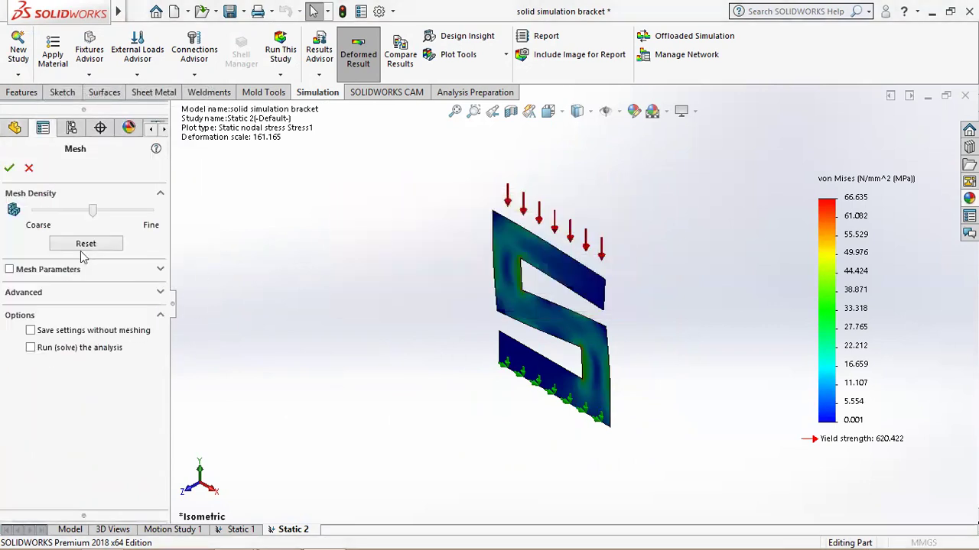
left_click_drag(93, 212, 115, 221)
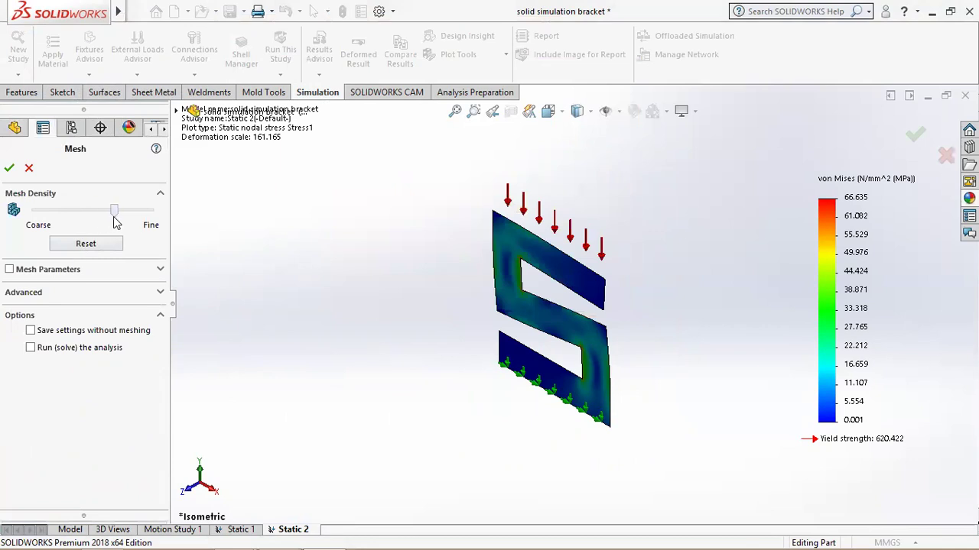
left_click(9, 168)
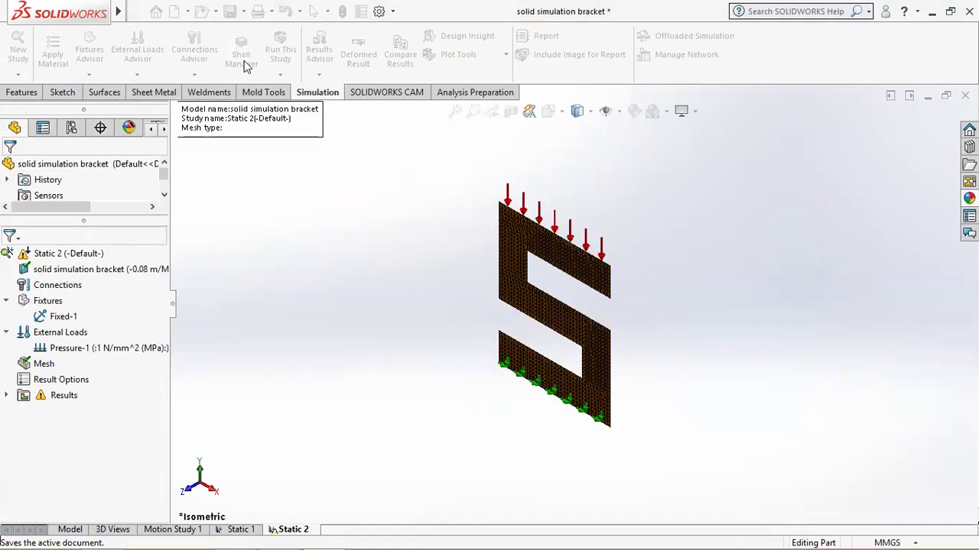
Re-solve Static 2 and view it from the front, von Mises now peaking at 73.887 MPa
left_click(280, 51)
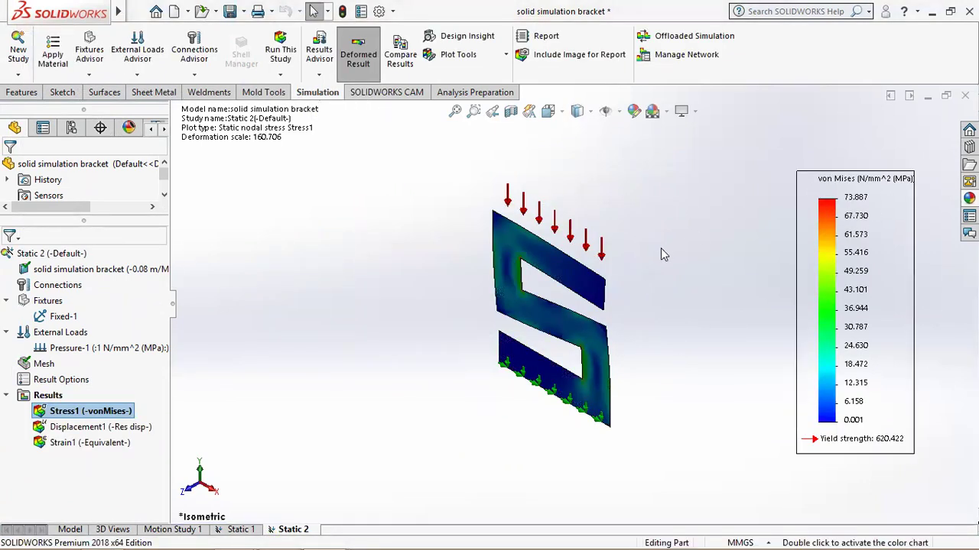
left_click(548, 111)
left_click(569, 173)
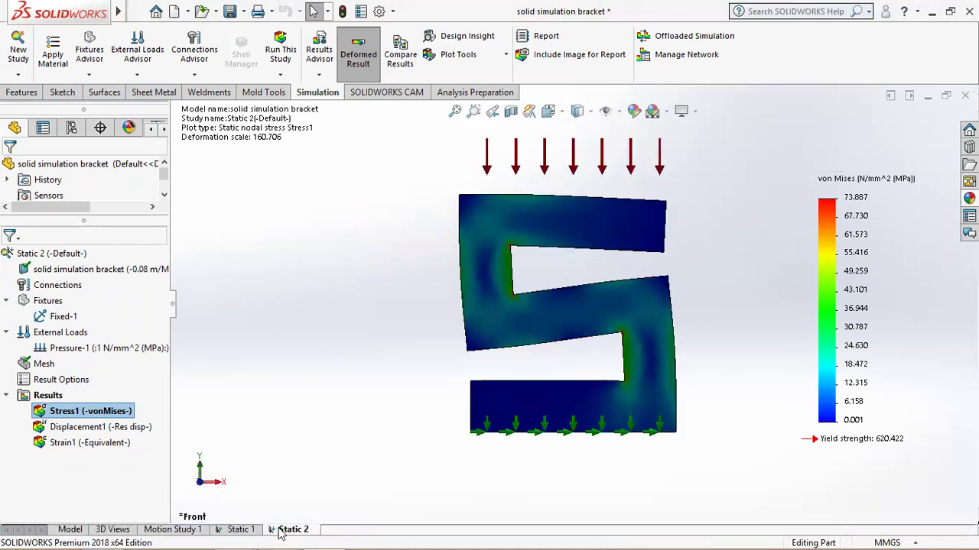
Remesh the solid Static 1 study with the mesh density slider moved toward Fine
left_click(242, 529)
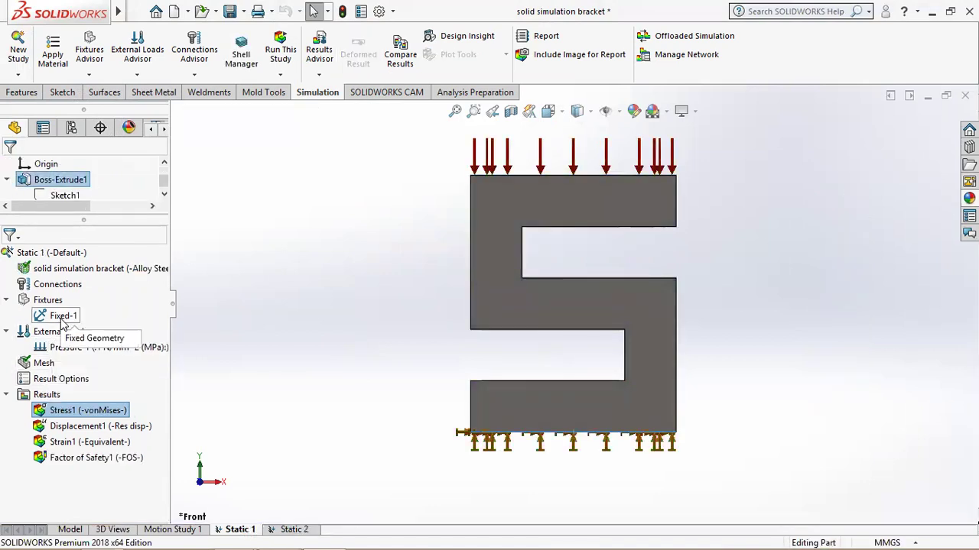
right_click(44, 363)
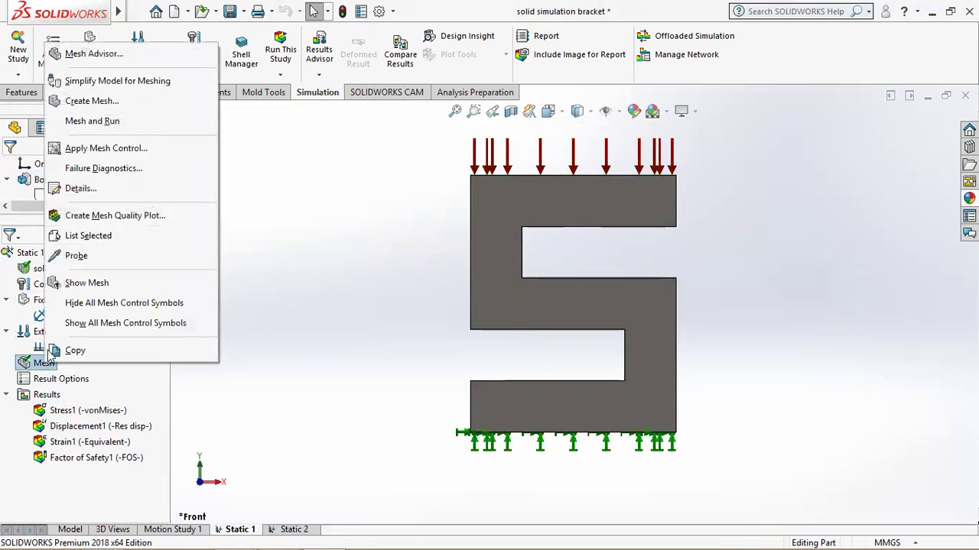
left_click(89, 101)
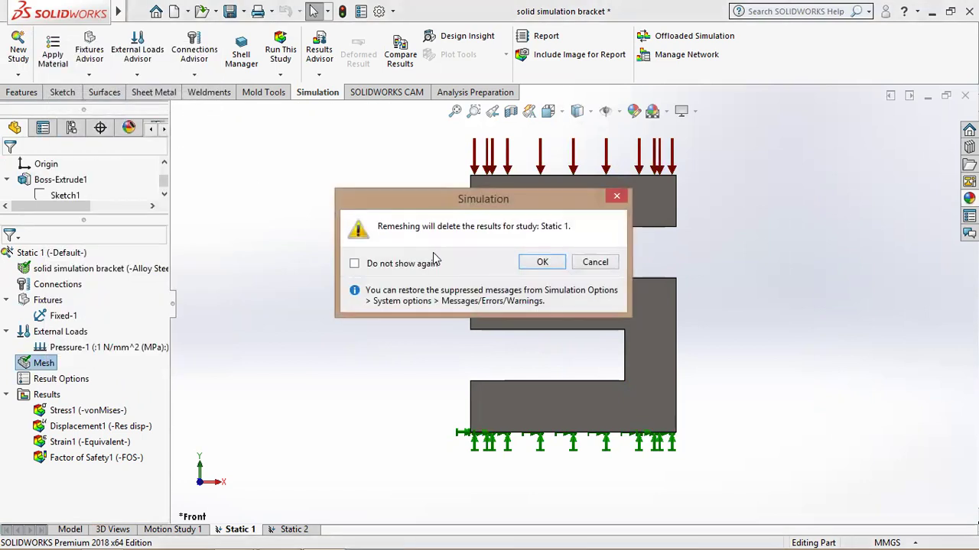
left_click(540, 262)
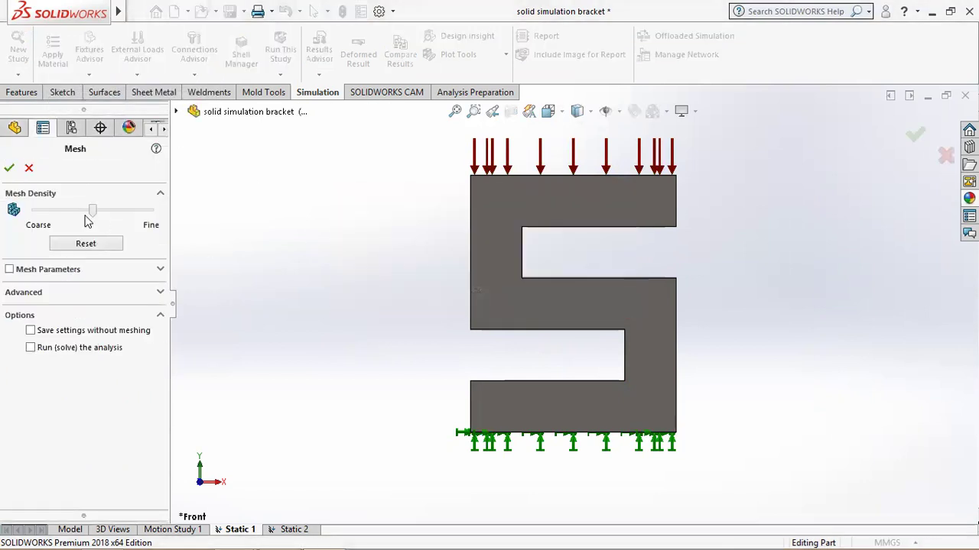
left_click_drag(96, 212, 135, 218)
left_click(10, 168)
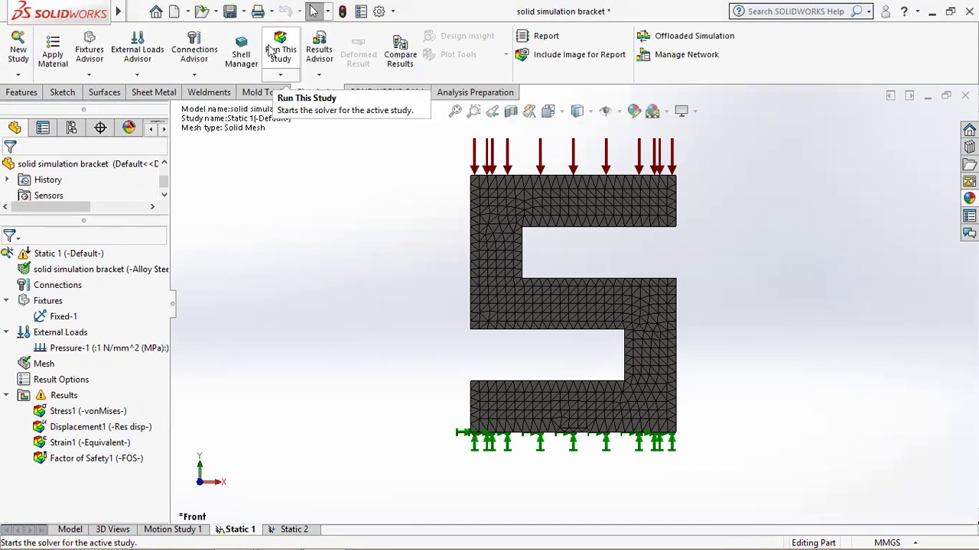
Re-solve Static 1, giving a 62.206 MPa von Mises maximum, in isometric view
left_click(269, 49)
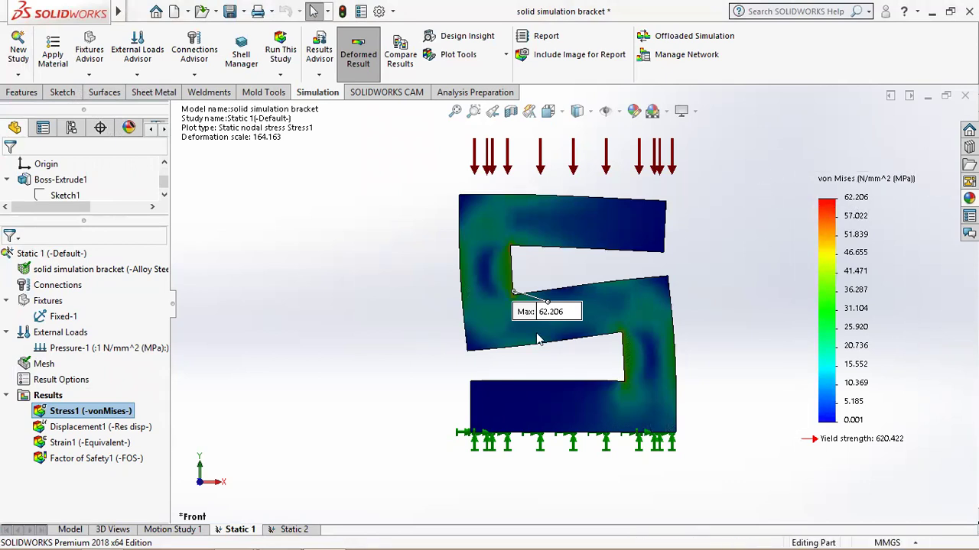
left_click(548, 110)
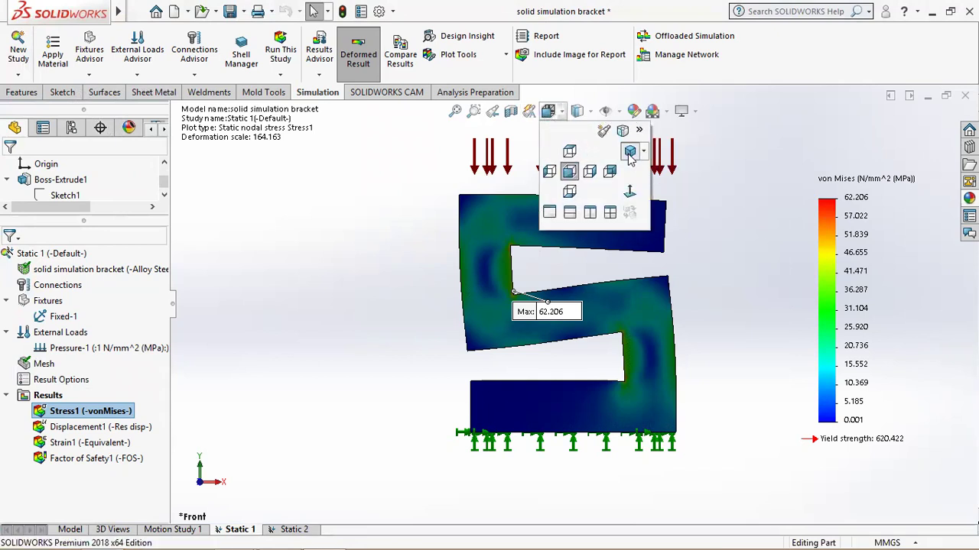
left_click(629, 153)
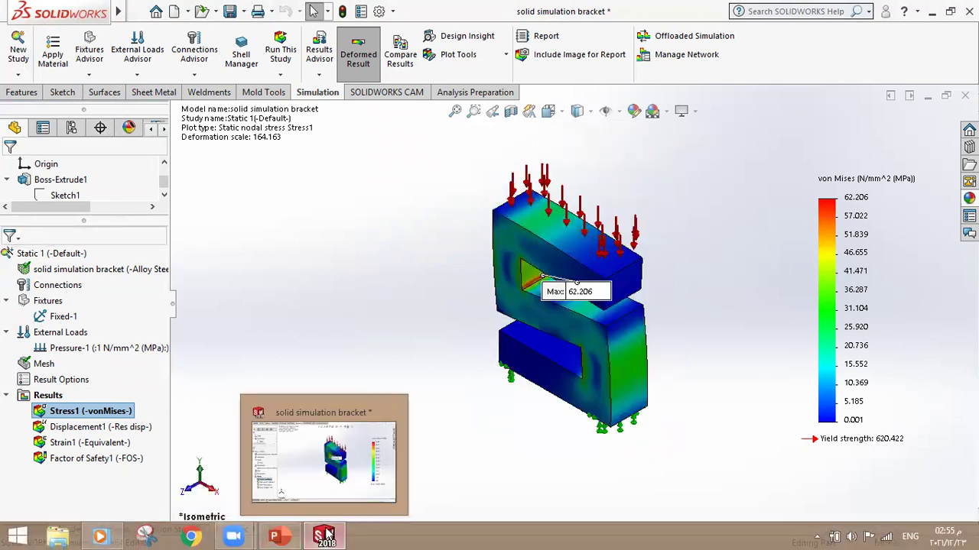
Resume the tutorial slideshow from slide 5 and advance to the closing channel slide
left_click(274, 536)
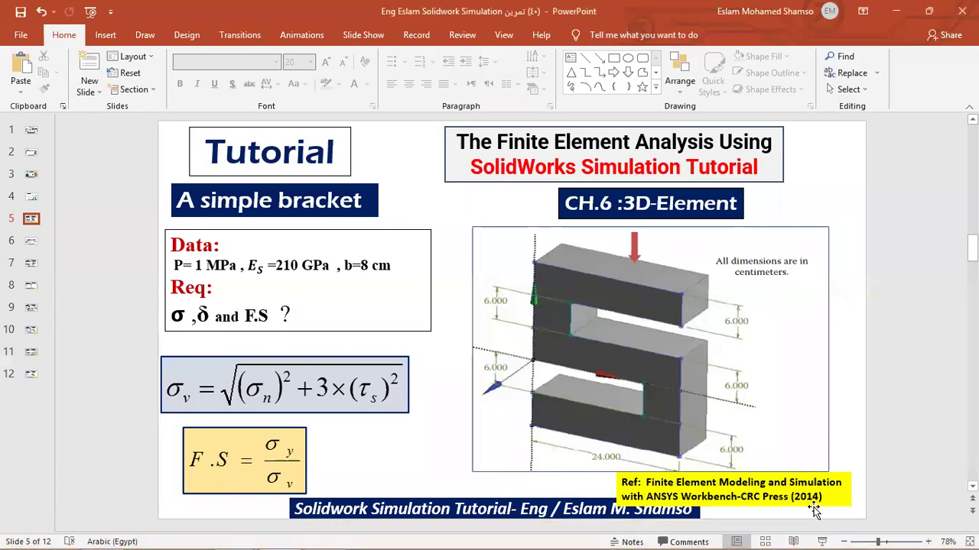
left_click(822, 541)
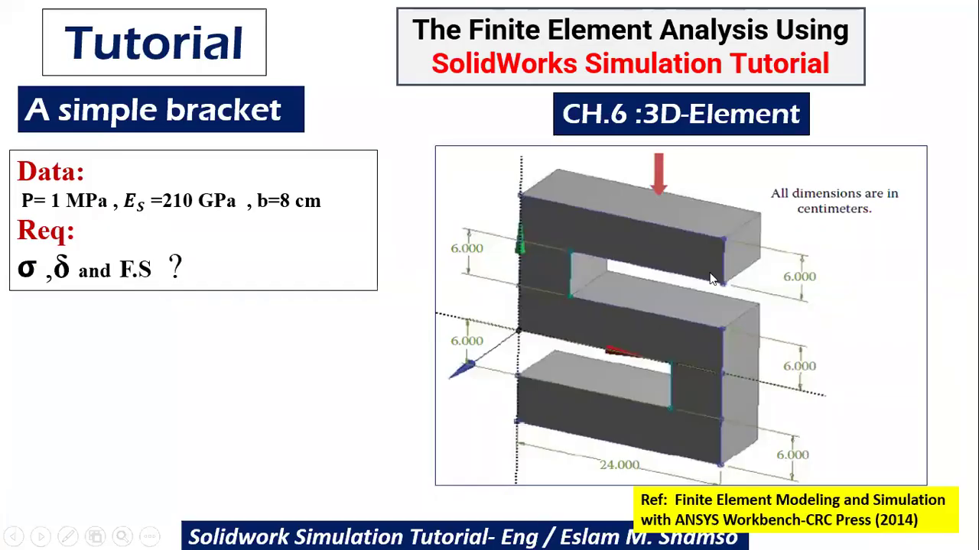
left_click(710, 279)
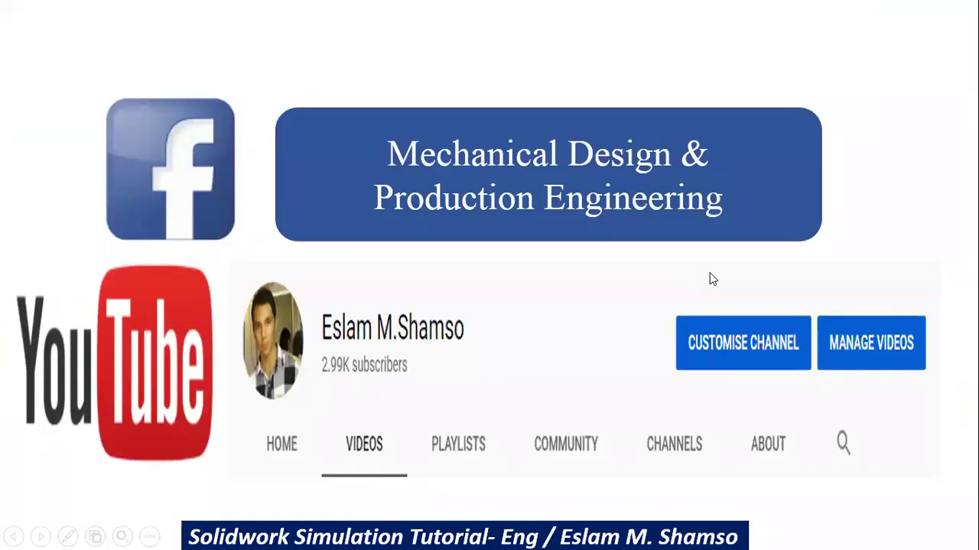